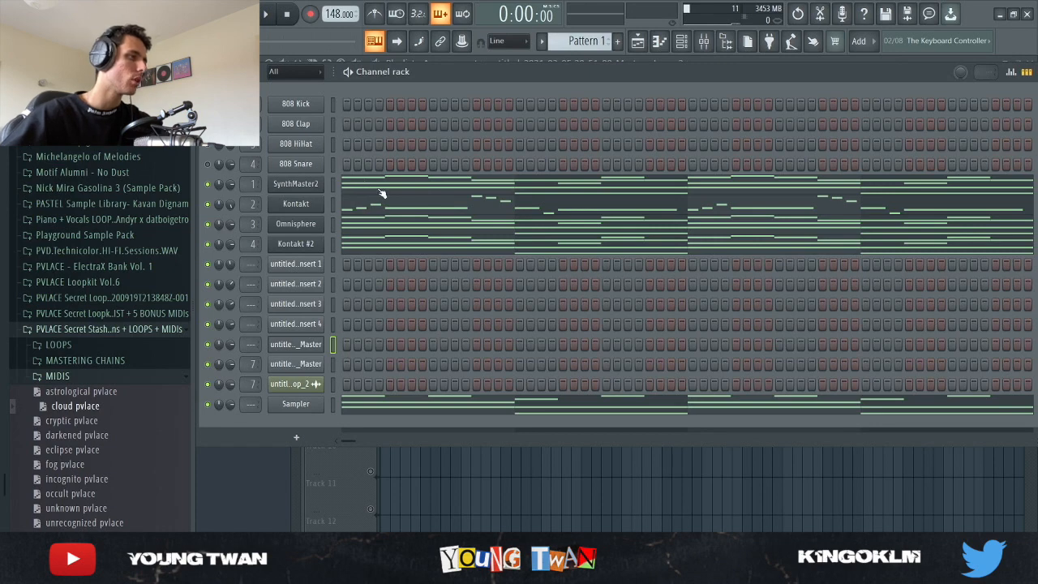
# - Check the SynthMaster2 channel's Tron400 Orchestra preset and play its melody in the piano roll
pyautogui.click(298, 186)
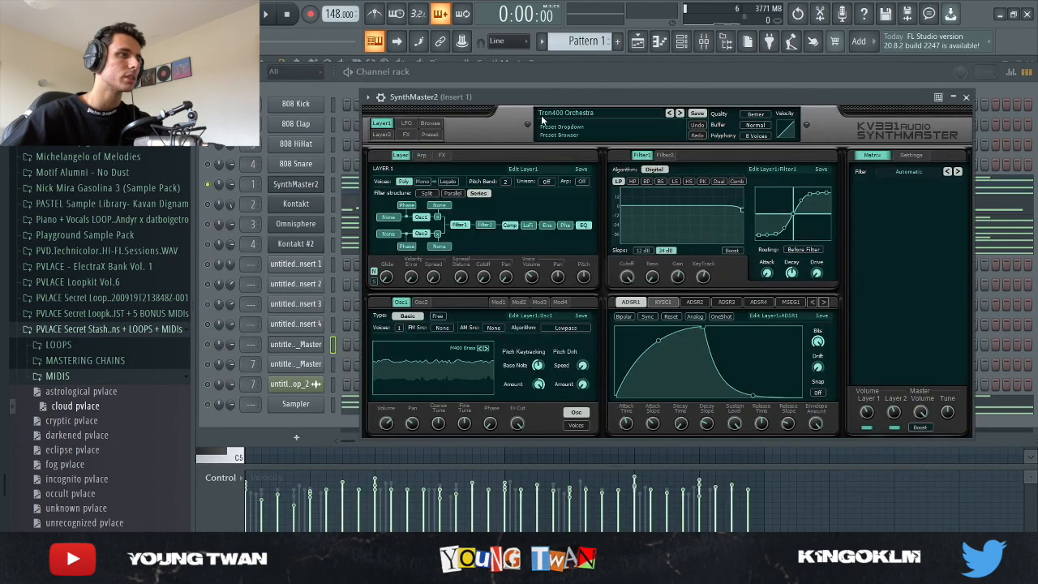
pyautogui.click(966, 97)
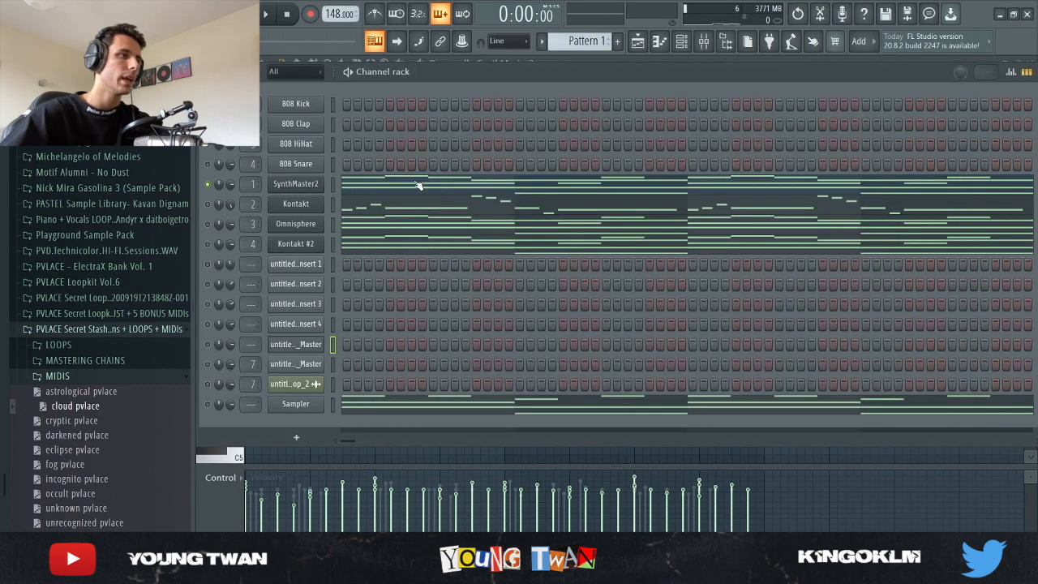
pyautogui.click(419, 186)
pyautogui.press('space')
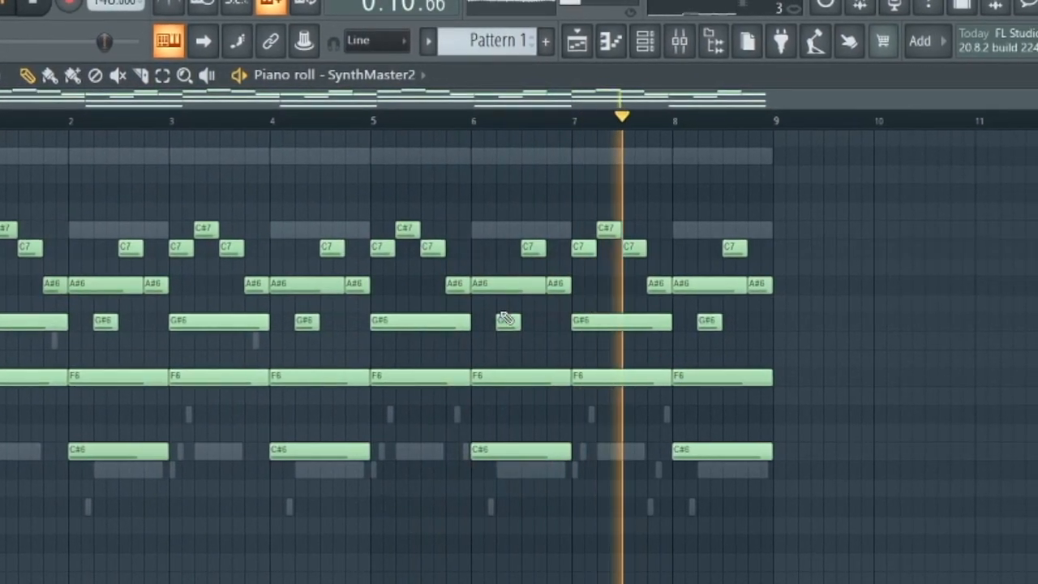
pyautogui.press('space')
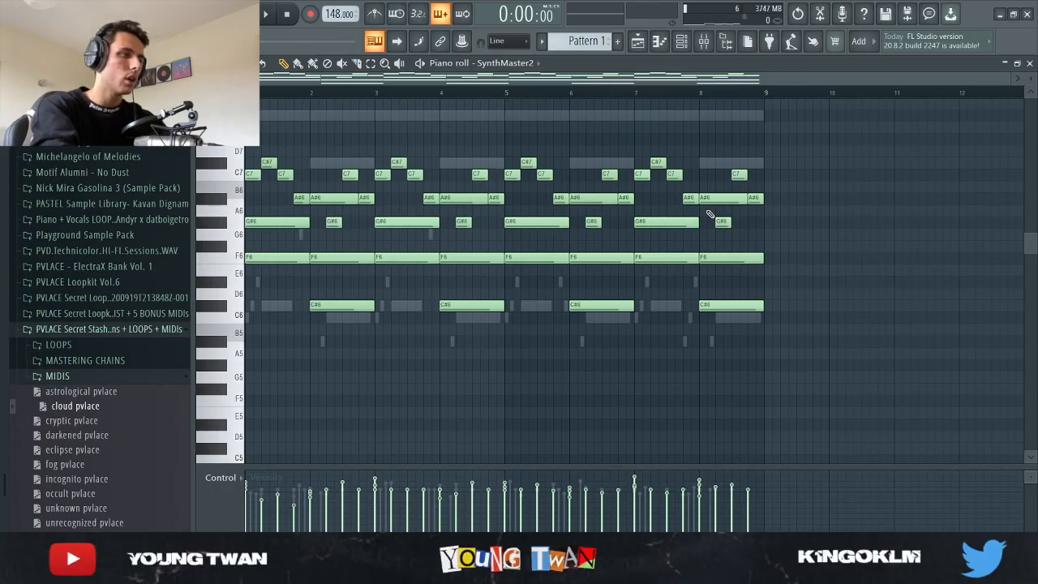
# - Try playing the SynthMaster2 melody transposed one octave down, and restore its original pitch
pyautogui.hotkey('ctrl', 'Down')
pyautogui.press('space')
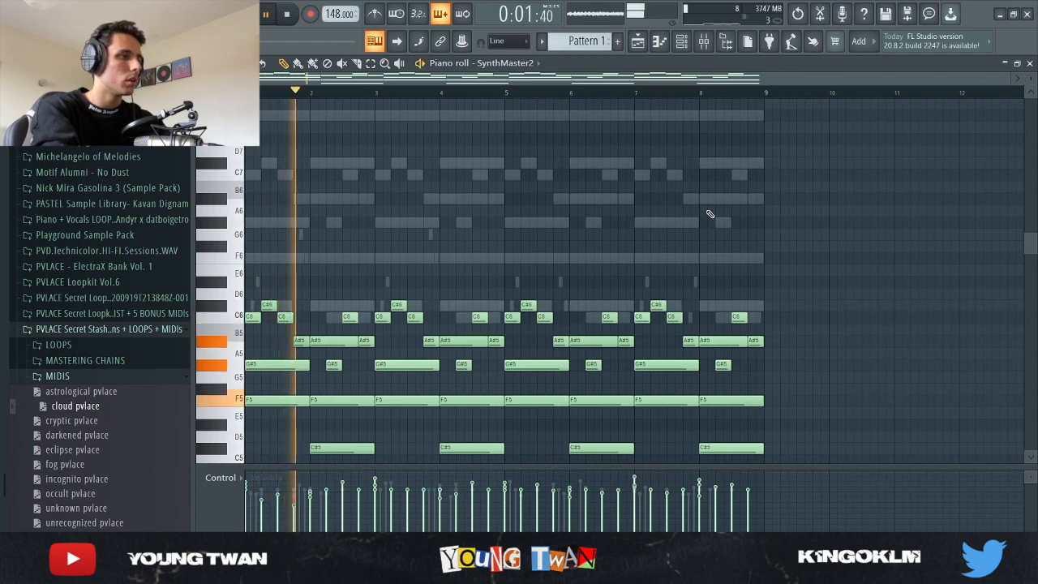
pyautogui.press('space')
pyautogui.hotkey('ctrl', 'Up')
# - Examine the Fruity parametric EQ 2 and HalfTime settings on mixer Insert 1 and play the SynthMaster2 melody through them
pyautogui.click(704, 42)
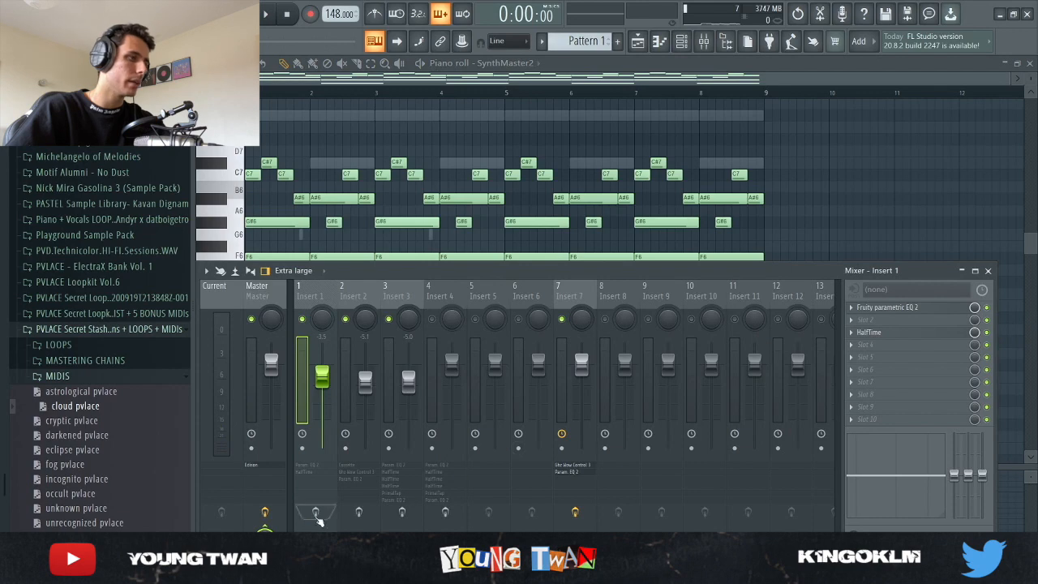
pyautogui.click(915, 309)
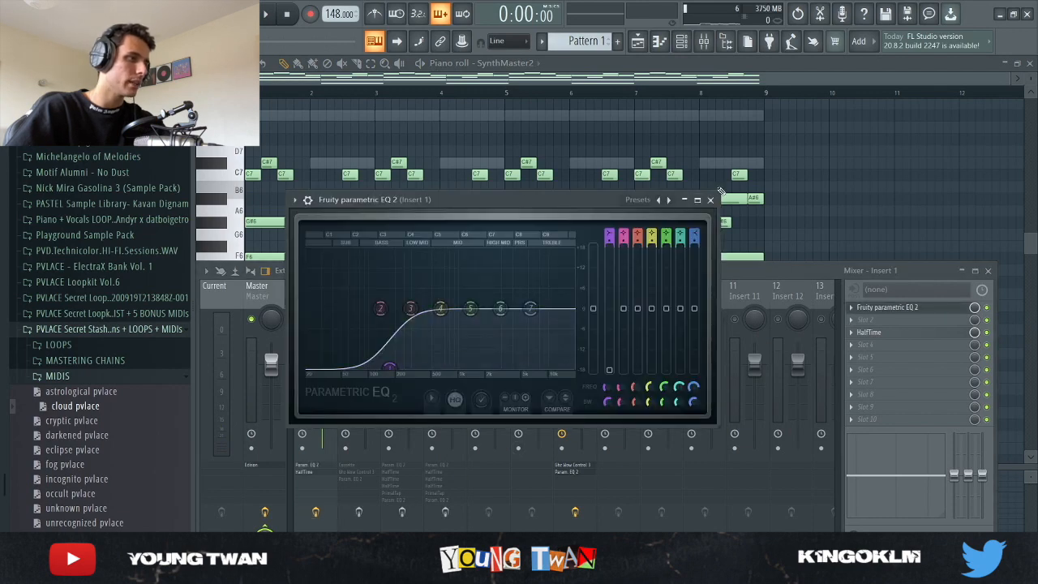
pyautogui.click(927, 307)
pyautogui.click(883, 333)
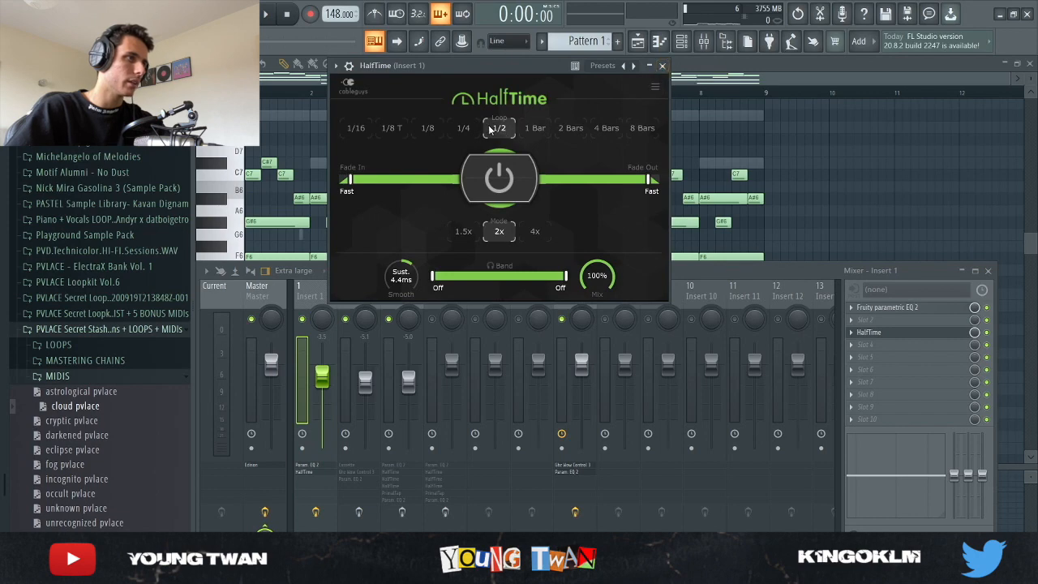
pyautogui.click(664, 67)
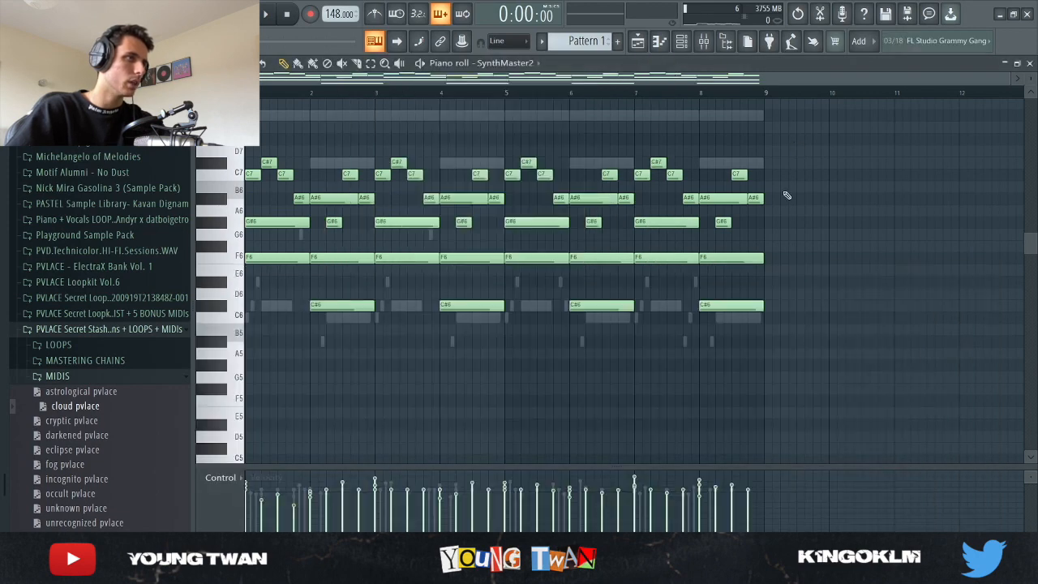
pyautogui.press('space')
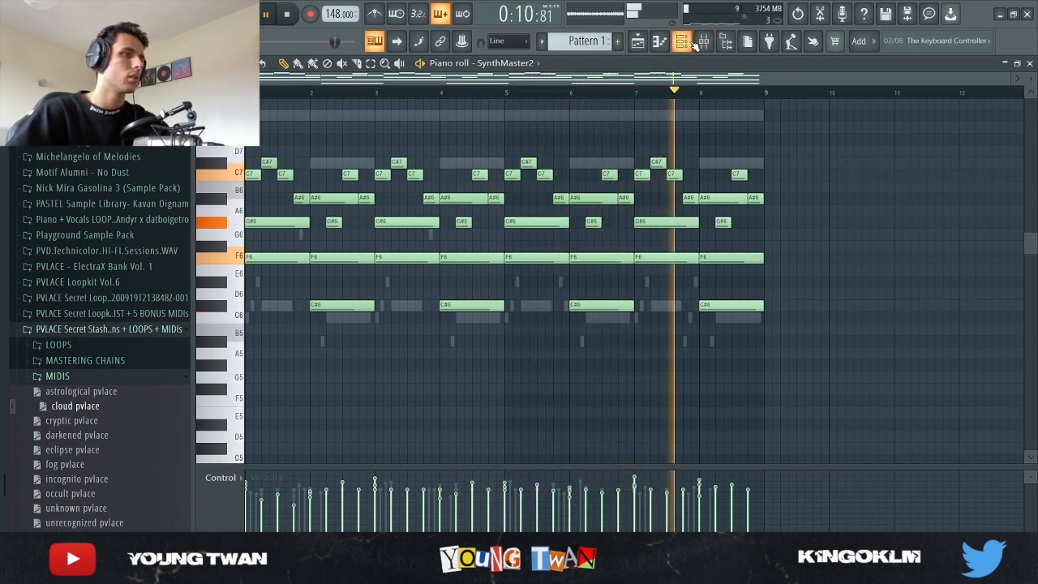
pyautogui.press('space')
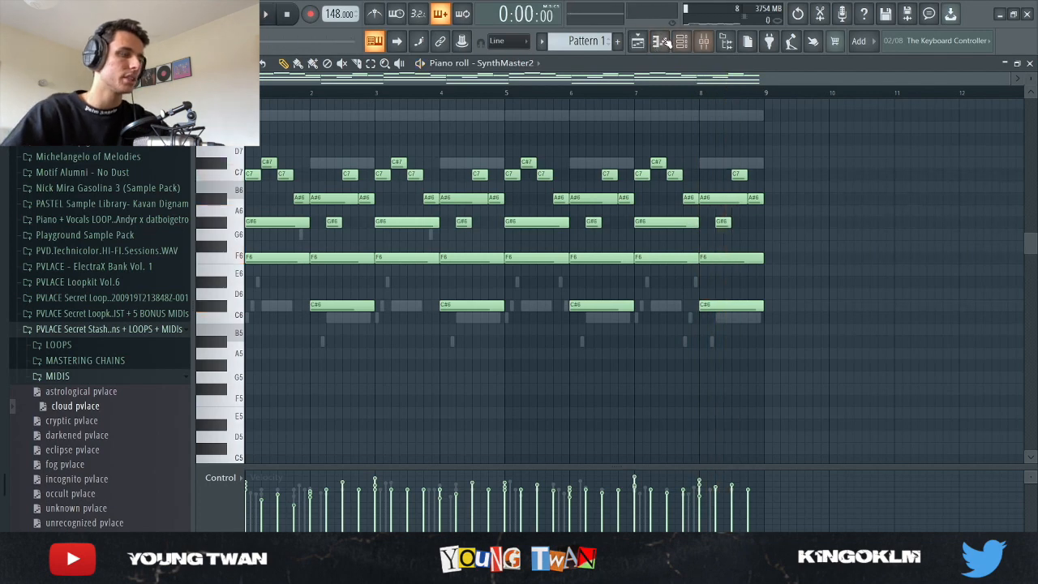
# - Check the Kontakt channel's Bamboo Flute KEY instrument and play its counter-melody in the piano roll
pyautogui.click(681, 45)
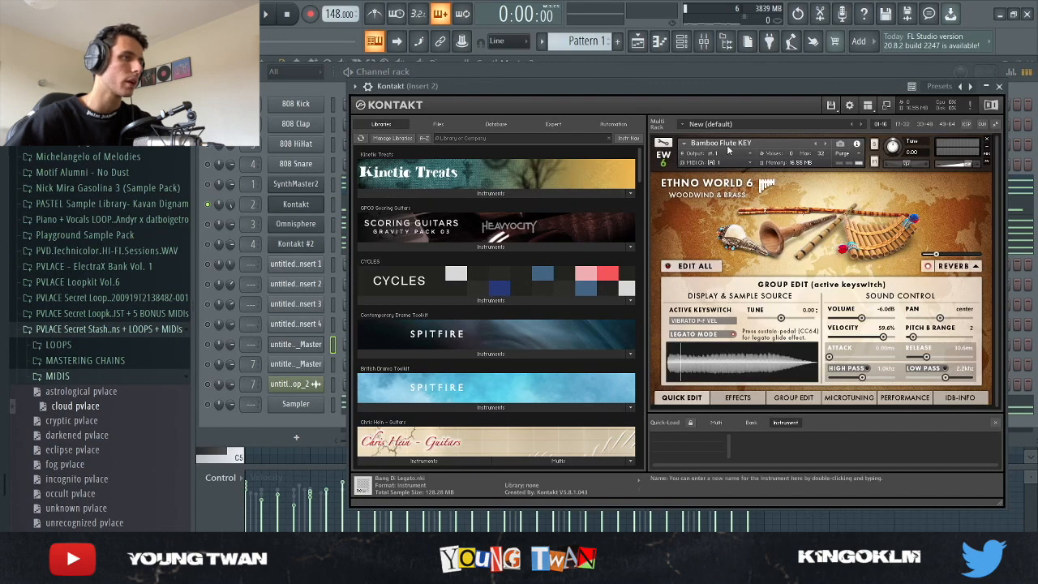
pyautogui.click(305, 208)
pyautogui.click(394, 213)
pyautogui.scroll(3, 234, 281)
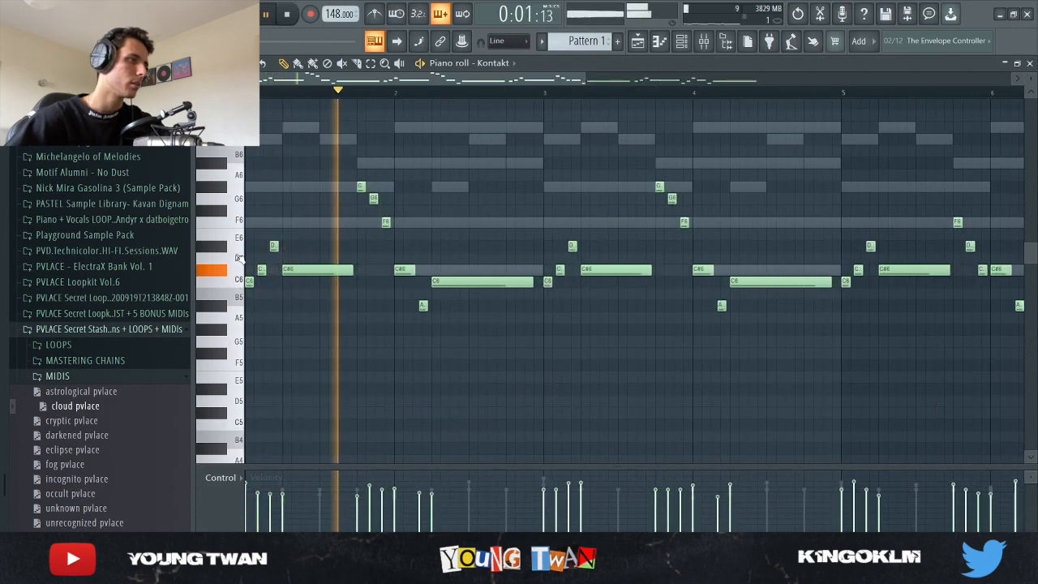
pyautogui.scroll(-3, 499, 341)
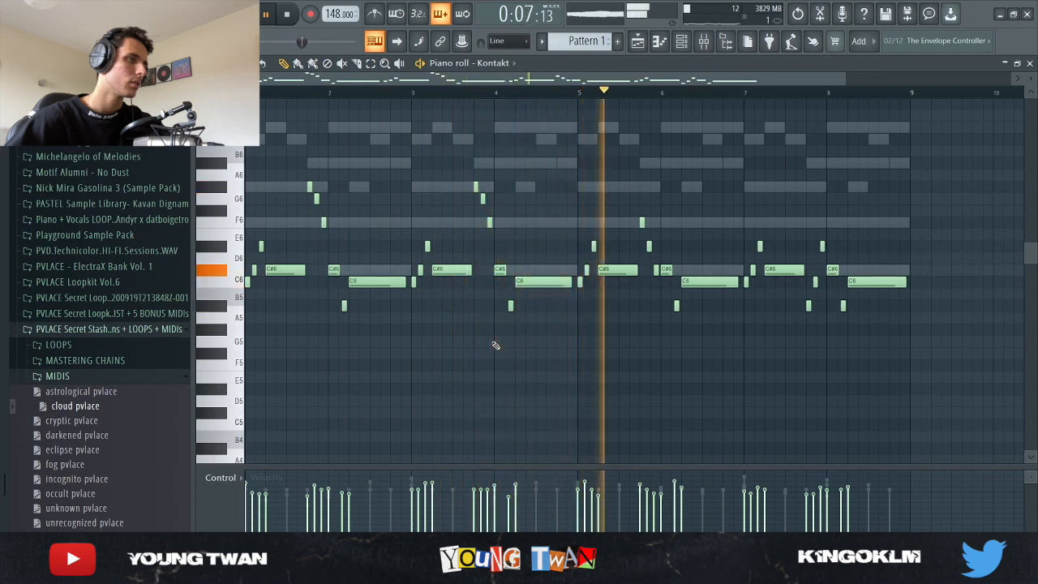
pyautogui.scroll(3, 905, 402)
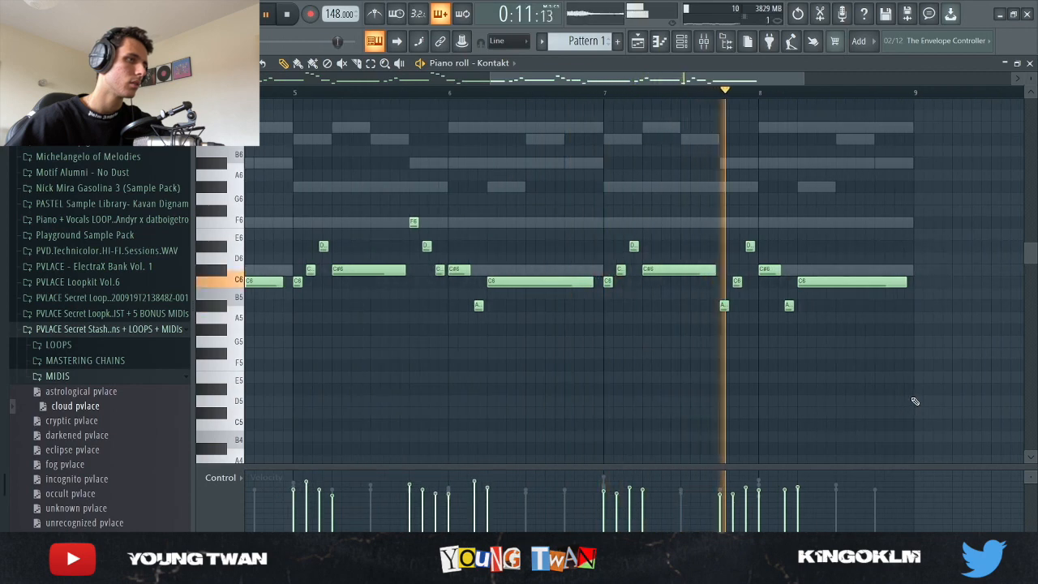
pyautogui.scroll(-3, 892, 385)
pyautogui.press('space')
# - Play the Kontakt flute melody through its effects and select Insert 2 in the mixer
pyautogui.press('F9')
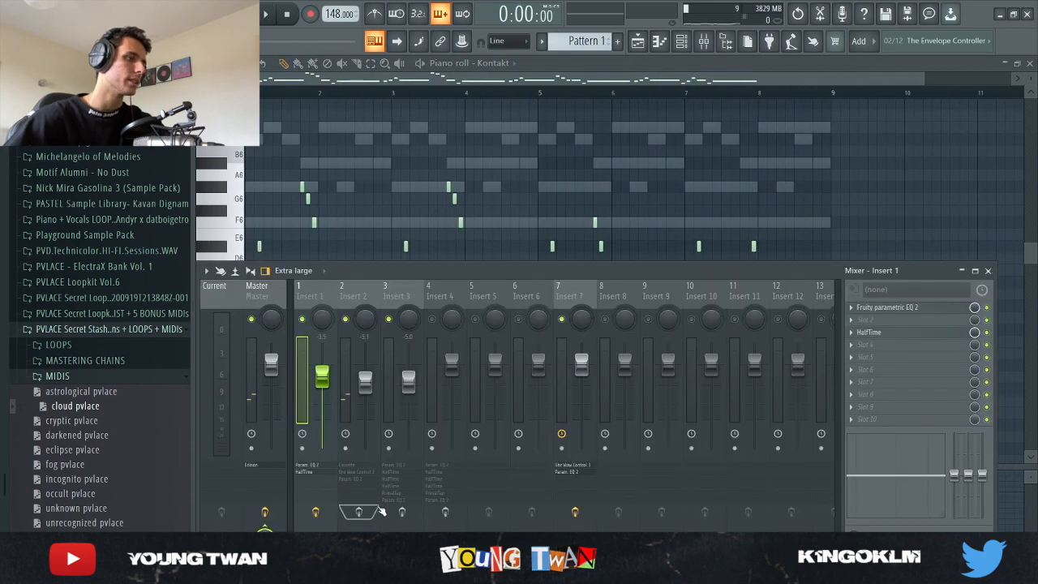
pyautogui.press('space')
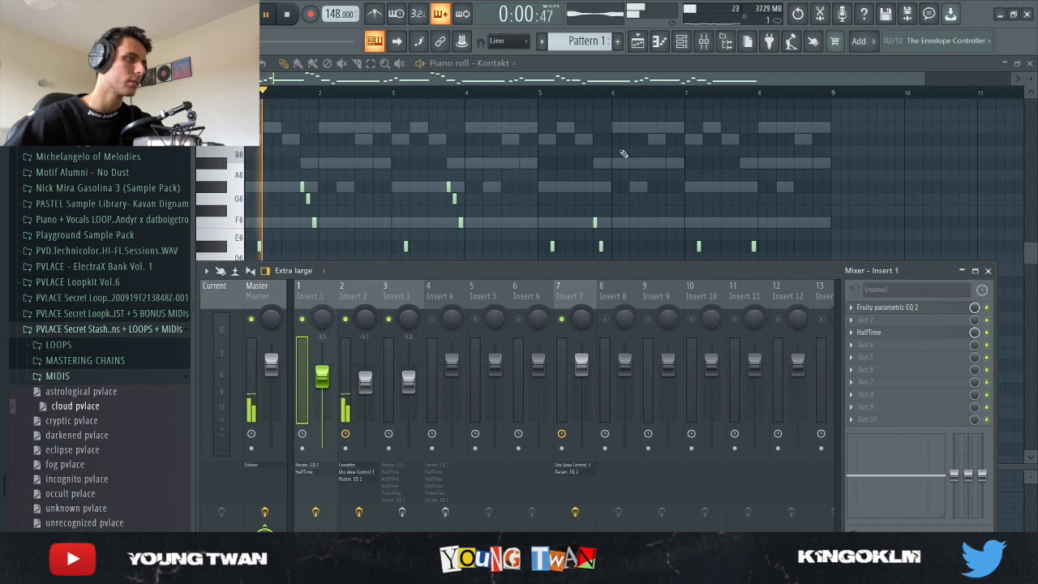
pyautogui.click(354, 298)
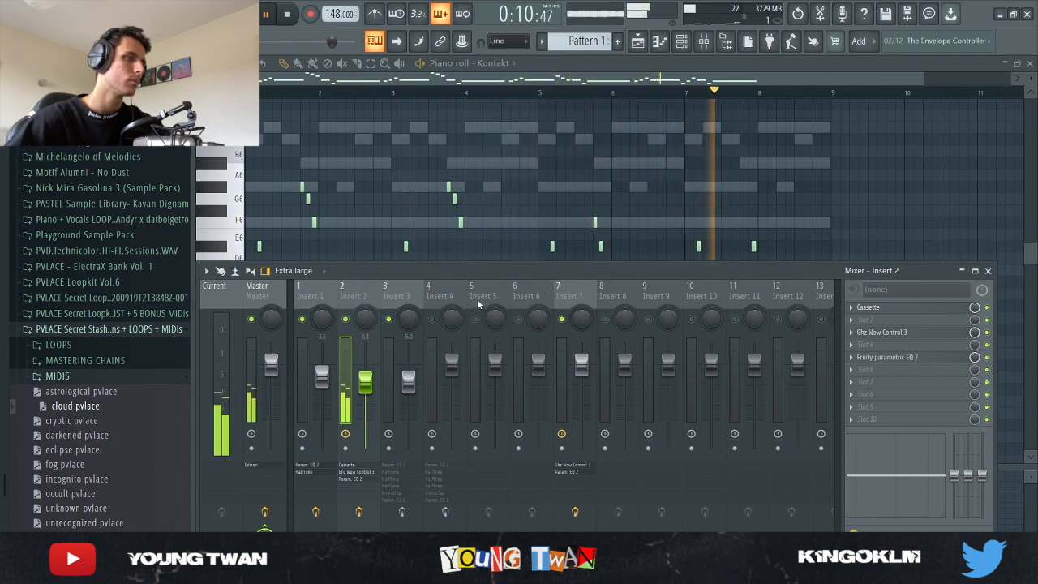
pyautogui.press('space')
# - Examine the Cassette, Ghz Wow Control 3 and Fruity parametric EQ 2 settings on Insert 2
pyautogui.click(912, 311)
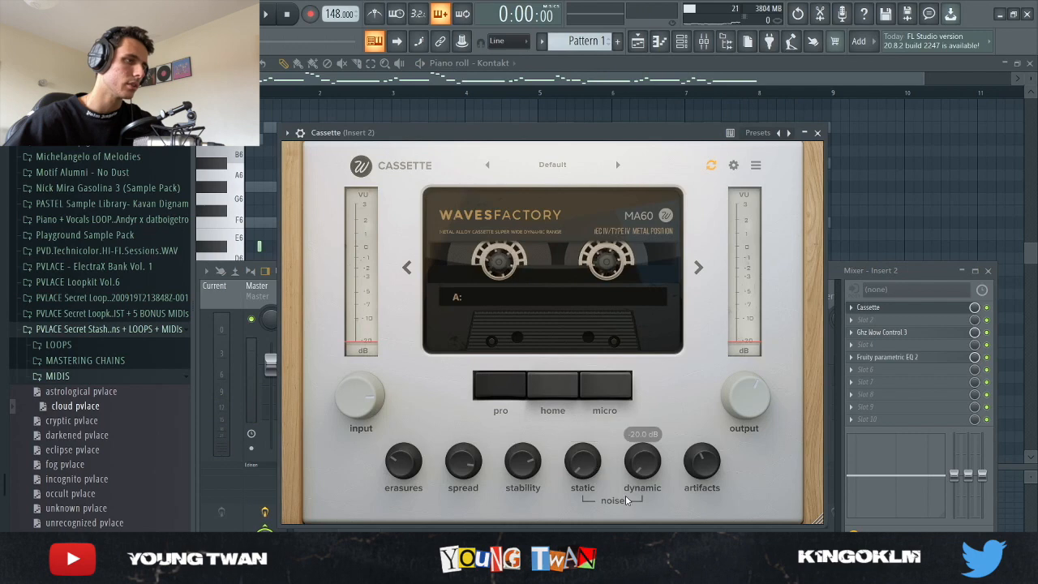
pyautogui.click(817, 132)
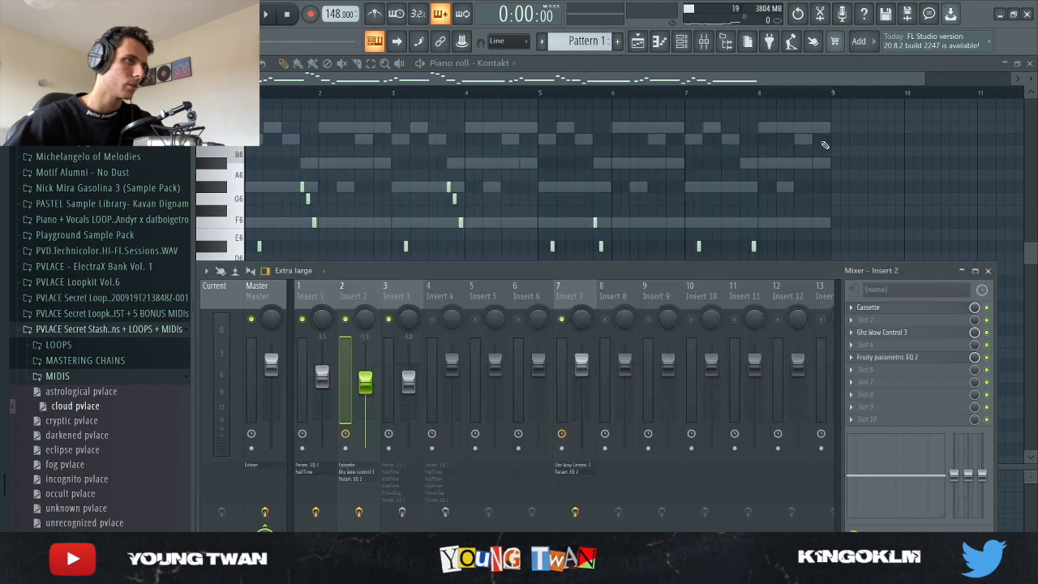
pyautogui.click(893, 333)
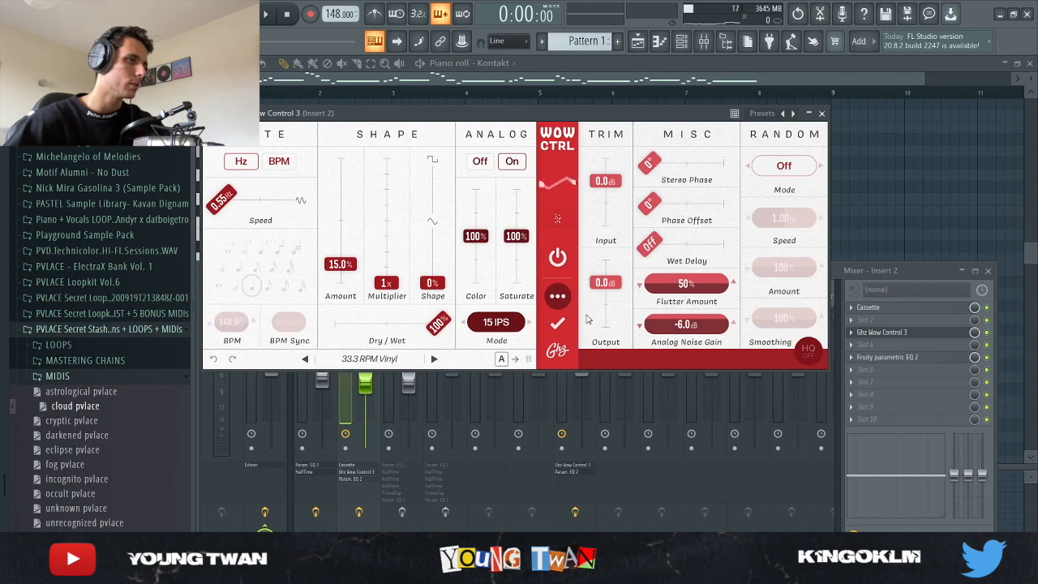
pyautogui.click(901, 358)
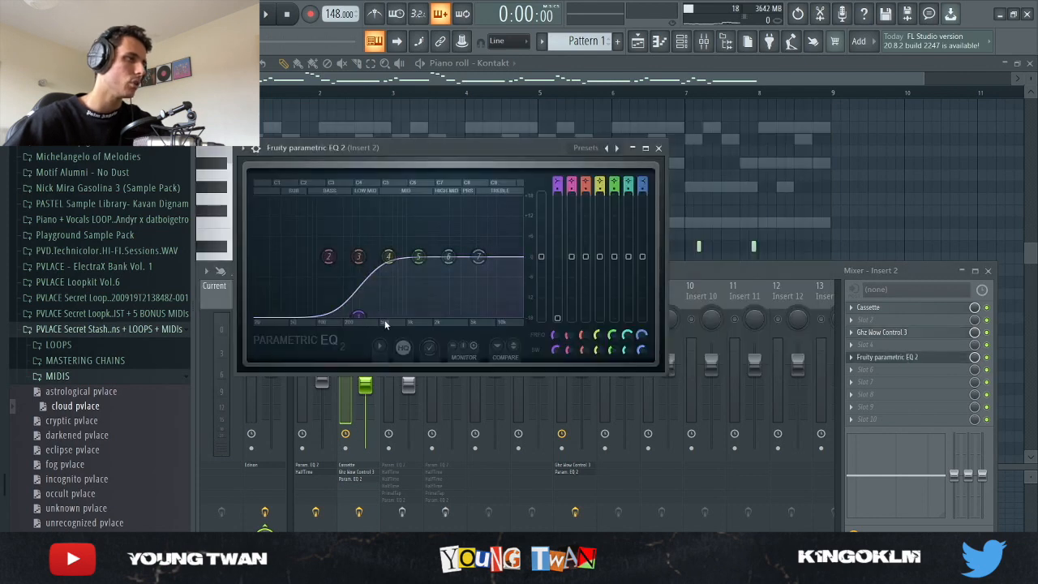
pyautogui.click(659, 148)
# - Play the SynthMaster2 and Kontakt channels together from the channel rack
pyautogui.press('F6')
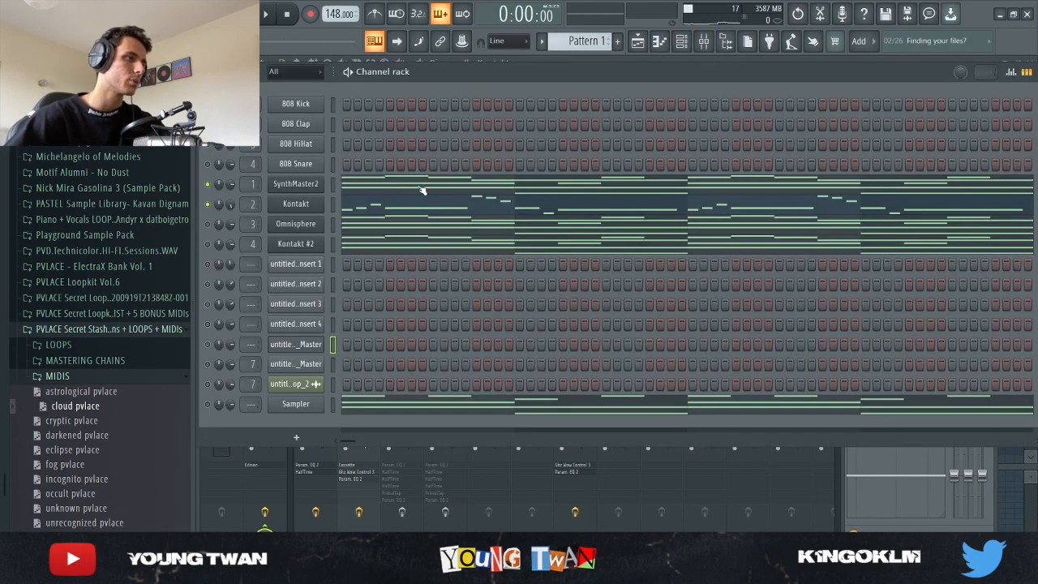
pyautogui.press('space')
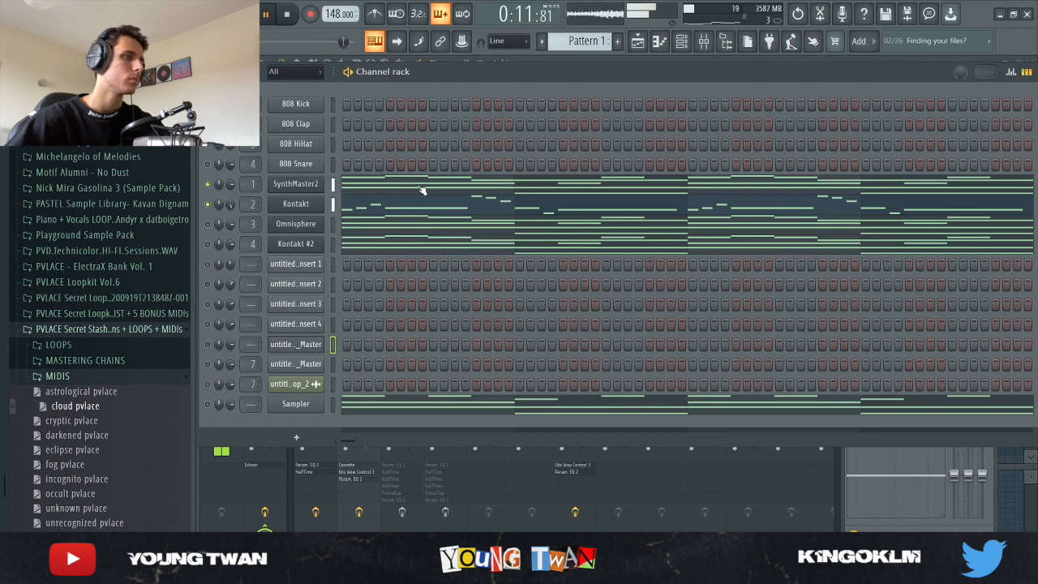
pyautogui.press('space')
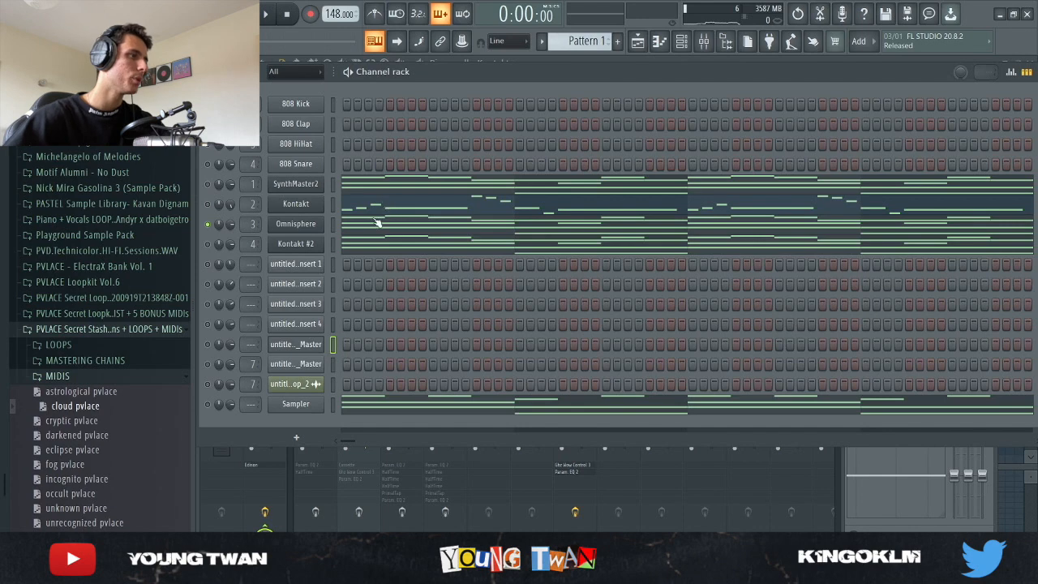
# - Check the Omnisphere channel's Celesta Marimba patch and play its notes in the piano roll without effects
pyautogui.click(294, 224)
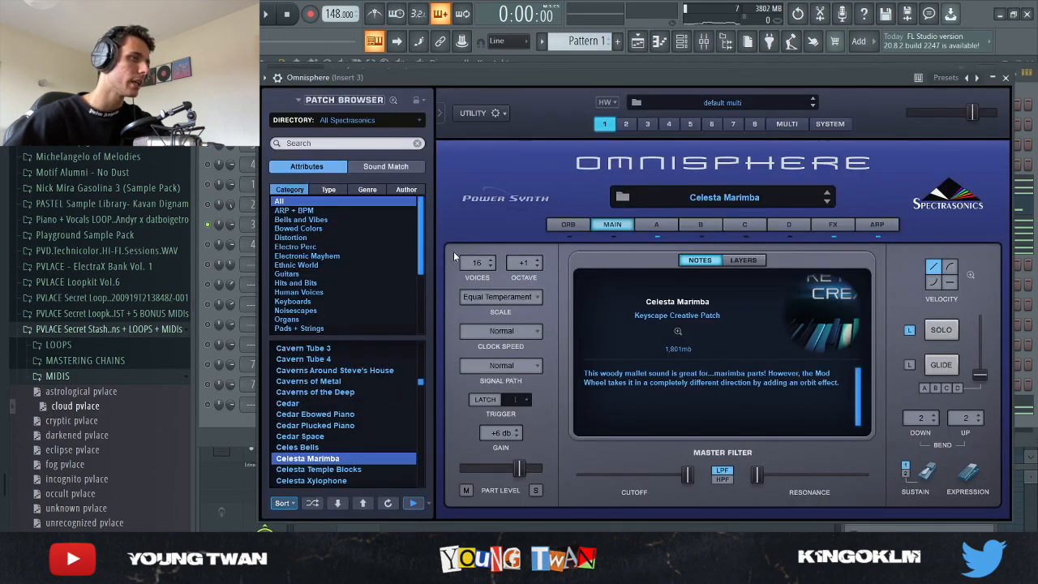
pyautogui.press('F6')
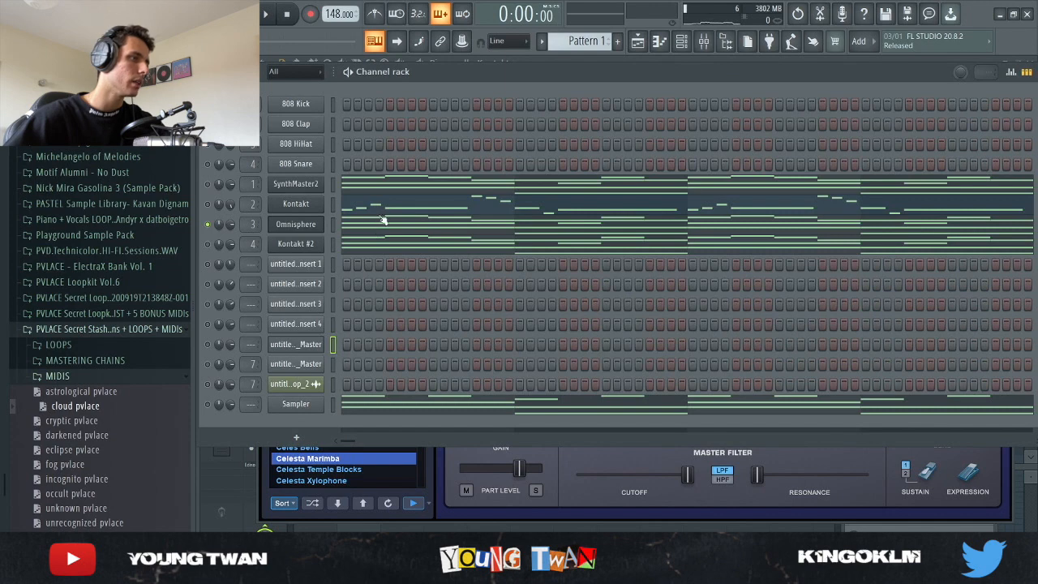
pyautogui.click(318, 228)
pyautogui.click(373, 231)
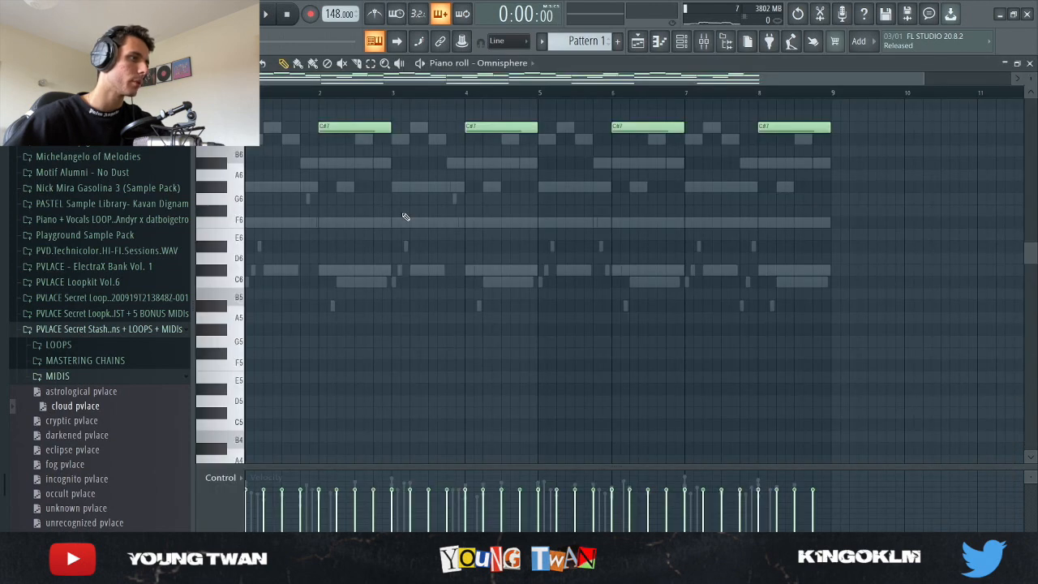
pyautogui.press('space')
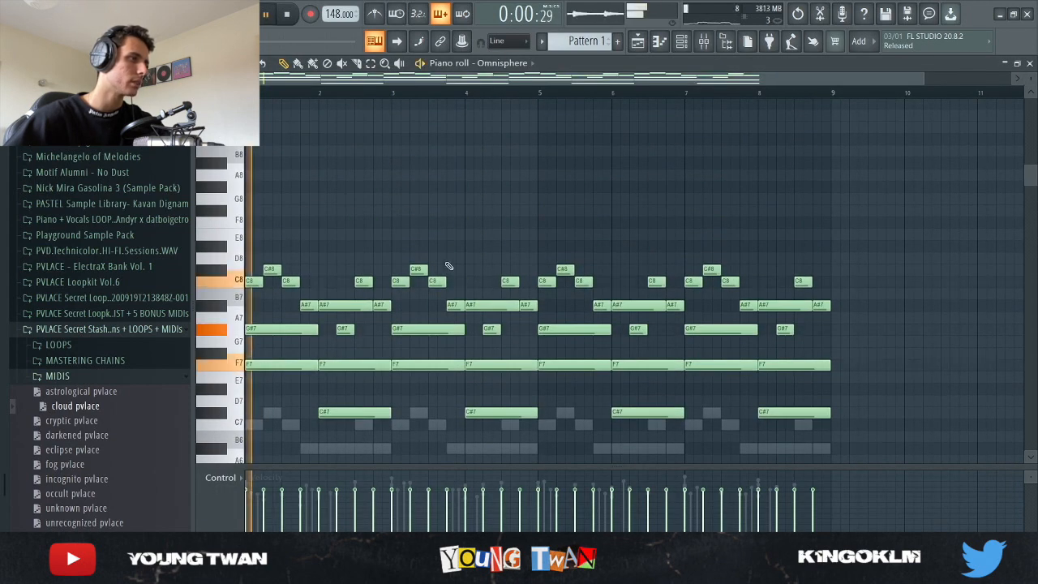
pyautogui.click(704, 42)
pyautogui.press('space')
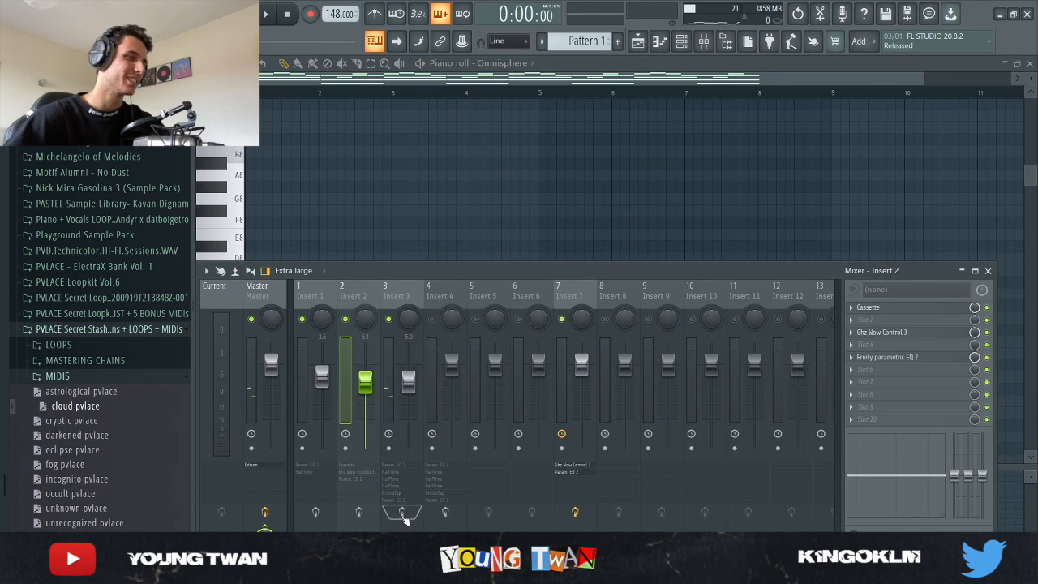
# - Play the Omnisphere melody through the Insert 3 effects and bring up that insert's effect chain
pyautogui.press('F9')
pyautogui.press('space')
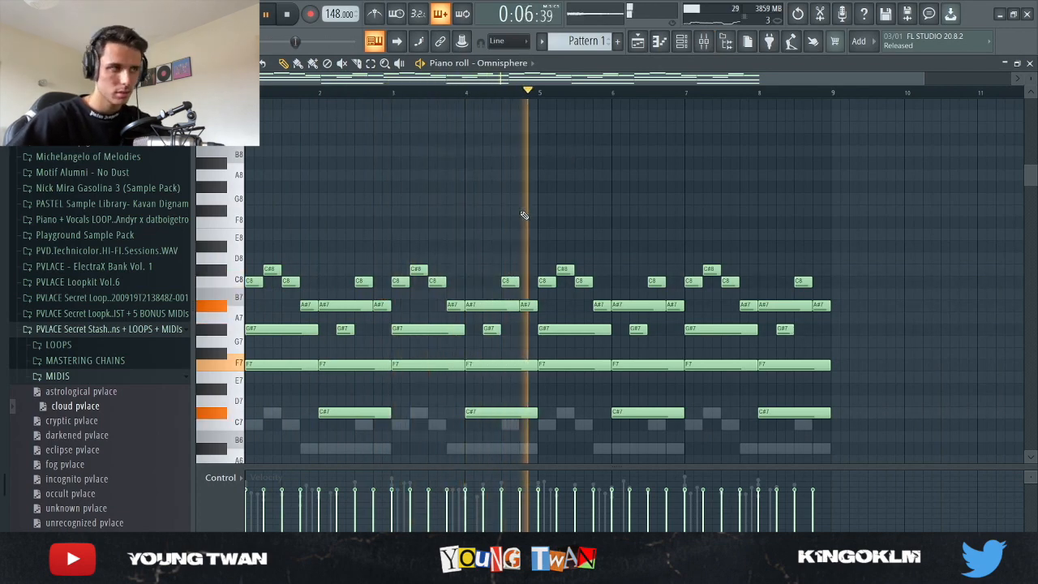
pyautogui.click(683, 41)
pyautogui.press('space')
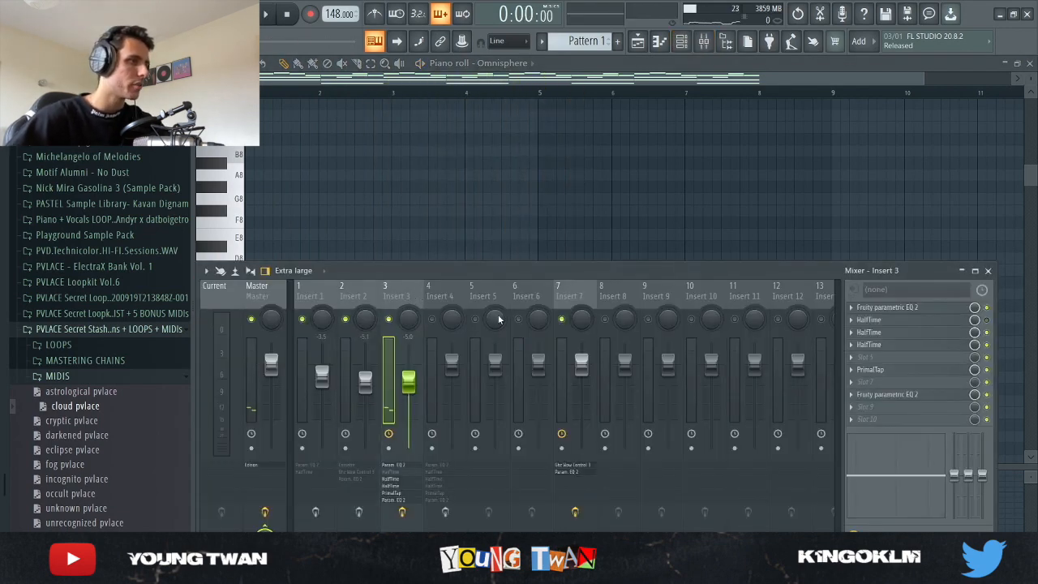
# - Examine the first Fruity parametric EQ 2, both active HalfTime effects, PrimalTap and the last parametric EQ on Insert 3
pyautogui.click(914, 309)
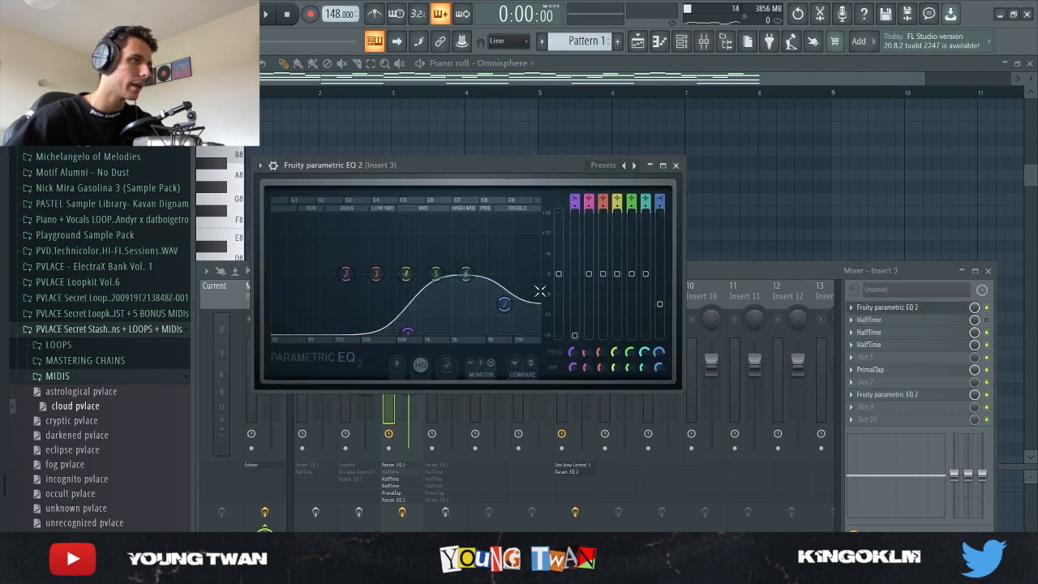
pyautogui.click(677, 166)
pyautogui.click(879, 334)
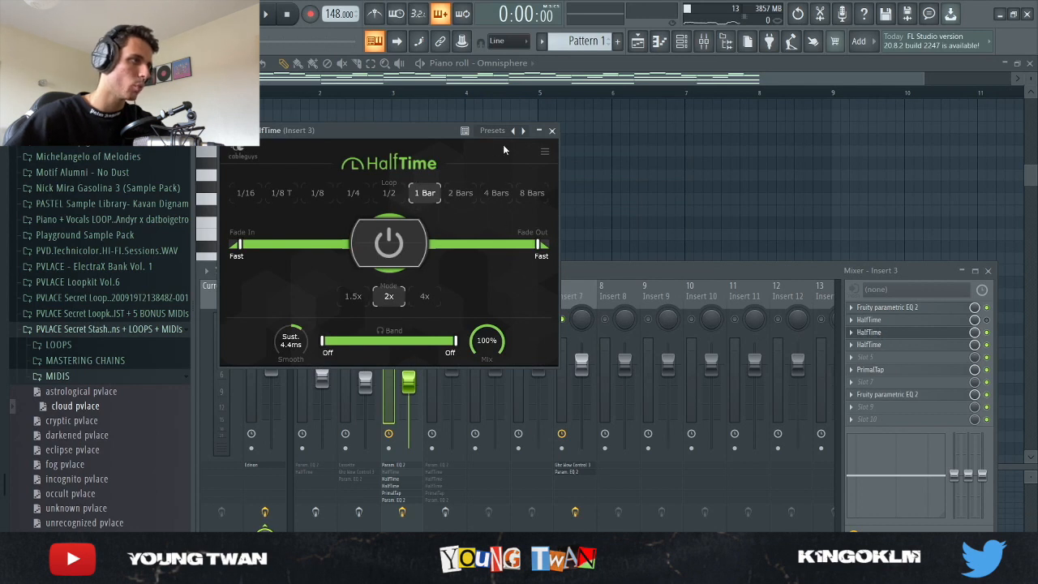
pyautogui.click(552, 131)
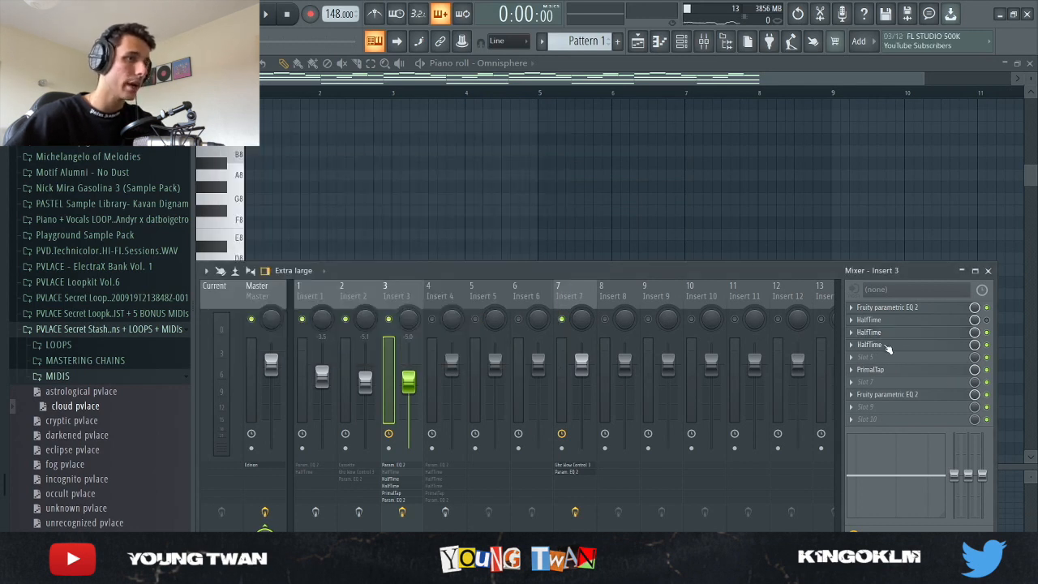
pyautogui.click(884, 347)
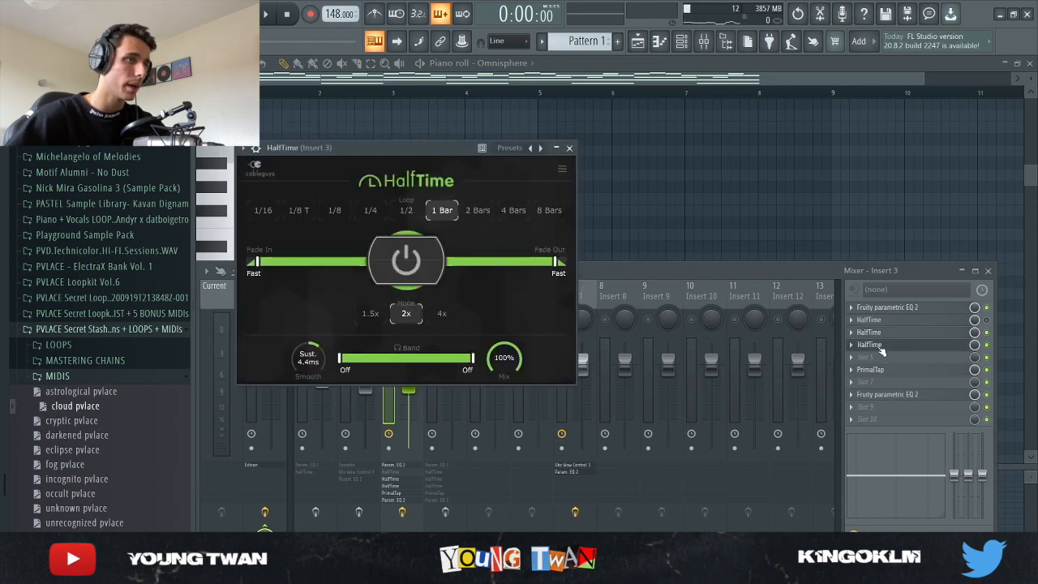
pyautogui.click(568, 150)
pyautogui.click(892, 370)
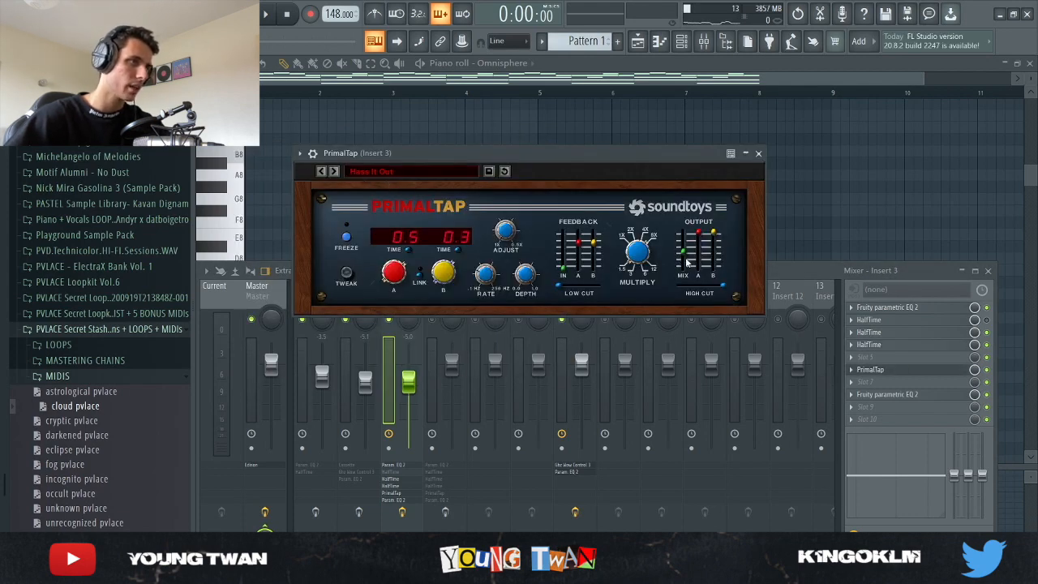
pyautogui.click(911, 396)
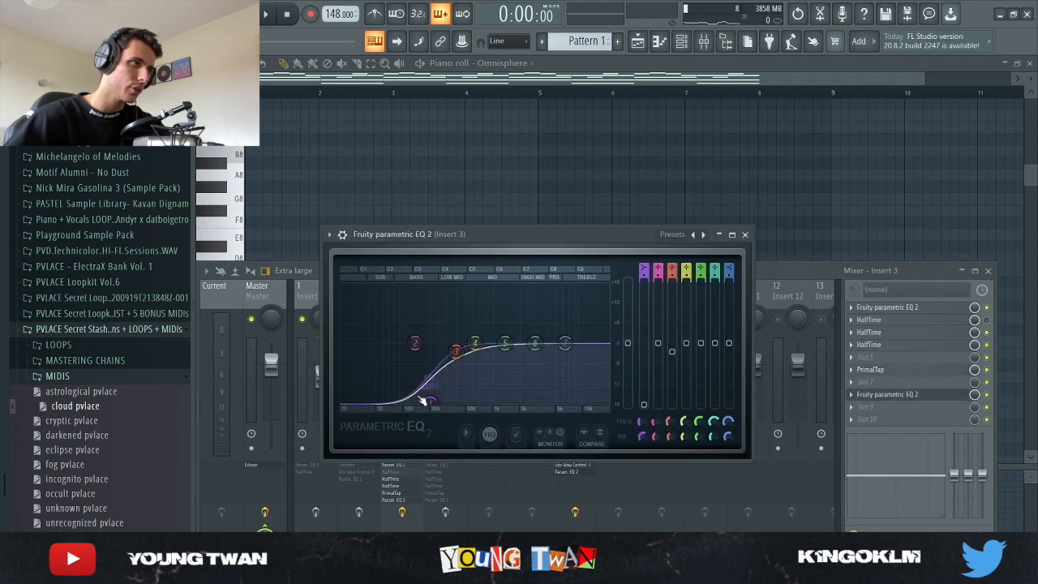
pyautogui.press('Escape')
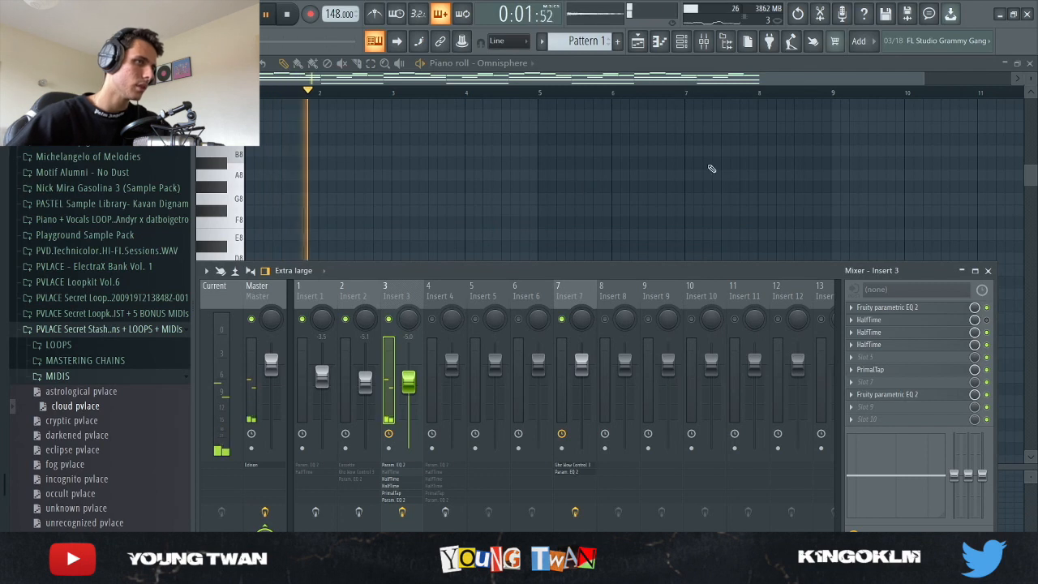
# - Compare the Omnisphere melody on Insert 3 with its HalfTime effects switched off and back on during playback
pyautogui.press('space')
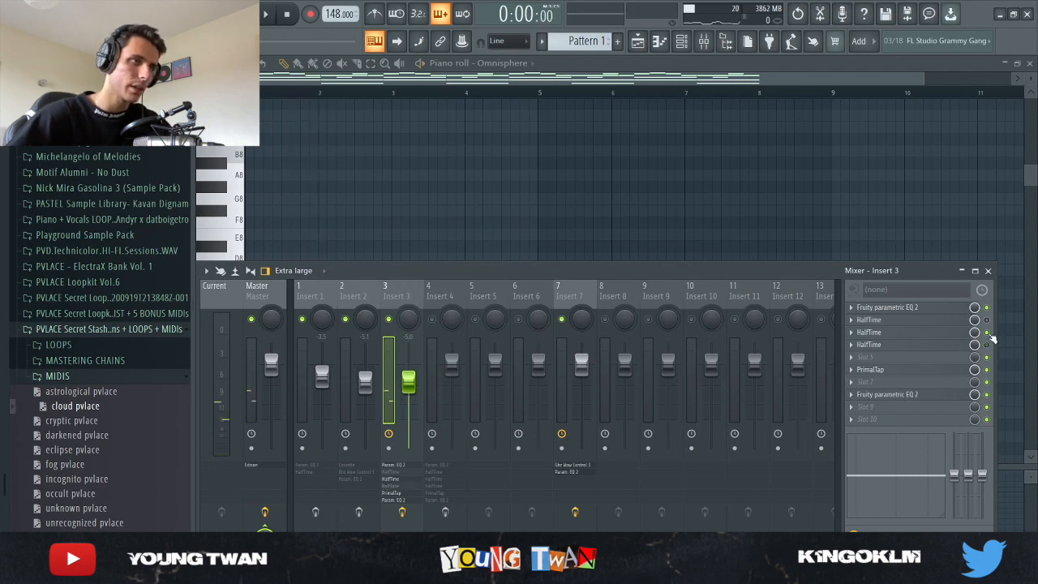
pyautogui.press('space')
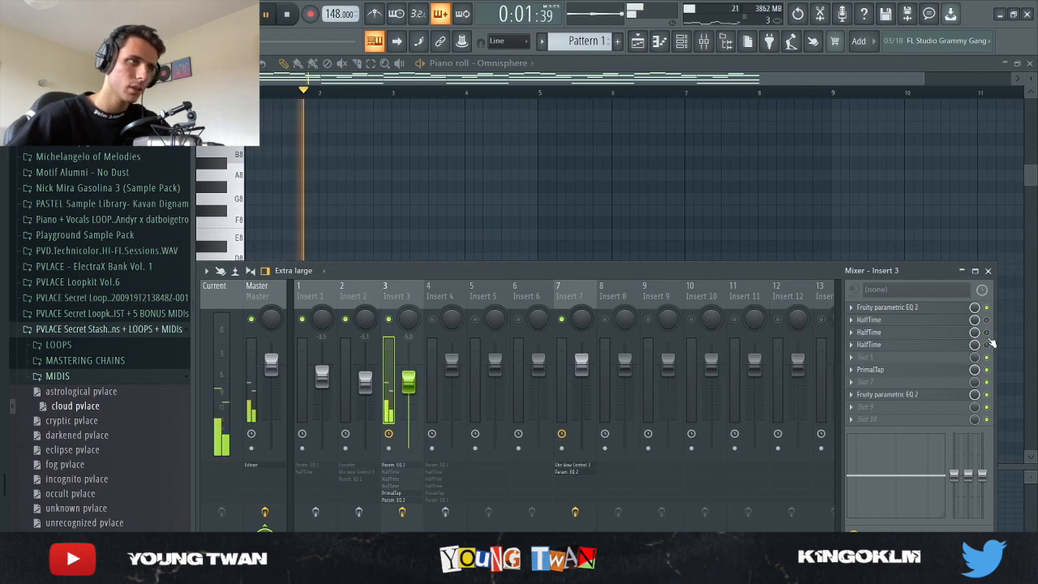
pyautogui.press('space')
pyautogui.press('space')
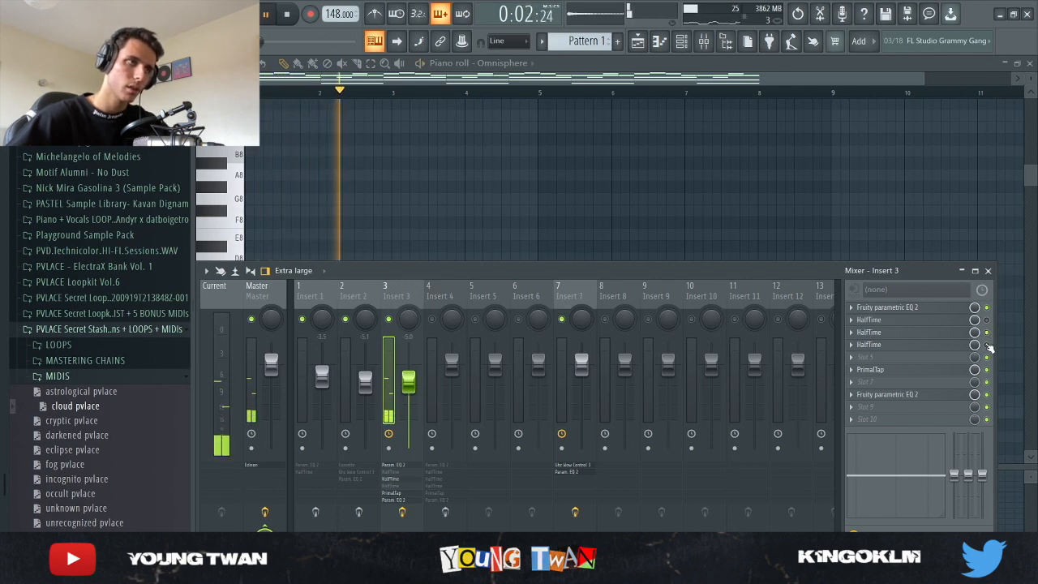
pyautogui.press('space')
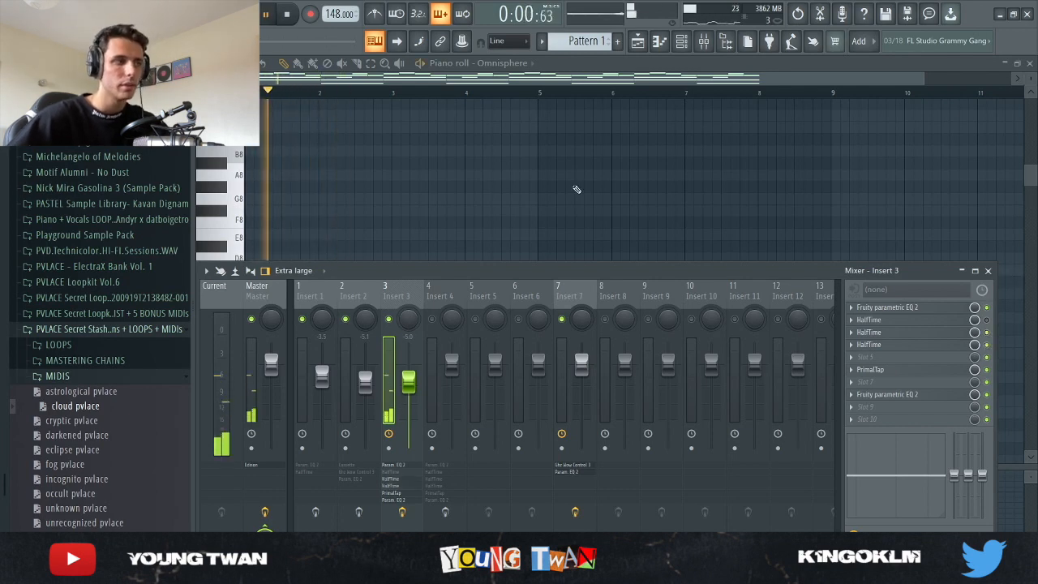
# - Play the SynthMaster2, Kontakt and Omnisphere channels together with their effects from the channel rack
pyautogui.press('F9')
pyautogui.click(682, 41)
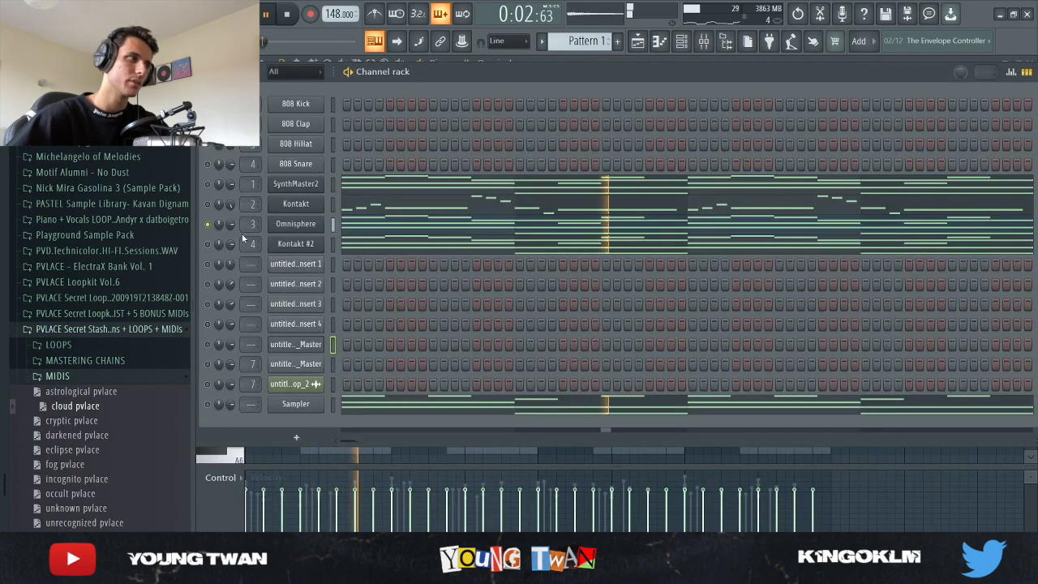
pyautogui.press('space')
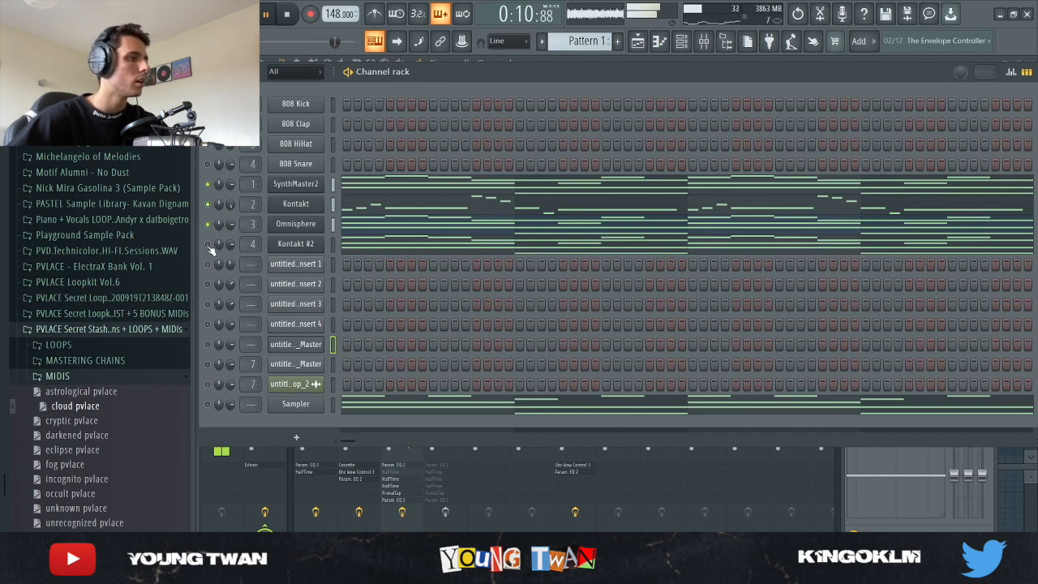
pyautogui.press('space')
# - Check the Kontakt #2 channel's Mallet Flux Arp 16th 06 preset and play its notes in the piano roll without effects
pyautogui.click(295, 243)
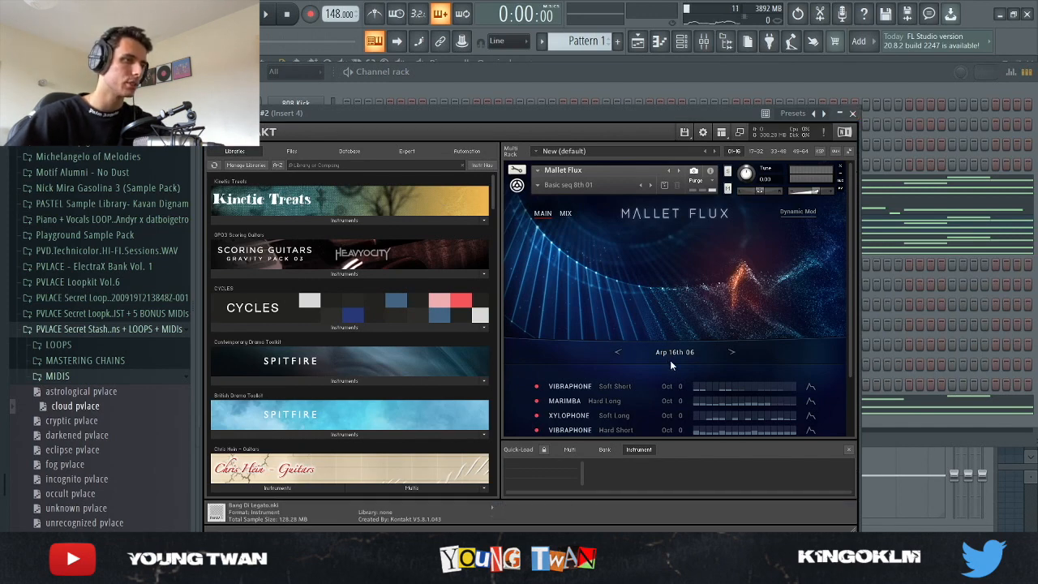
pyautogui.click(851, 115)
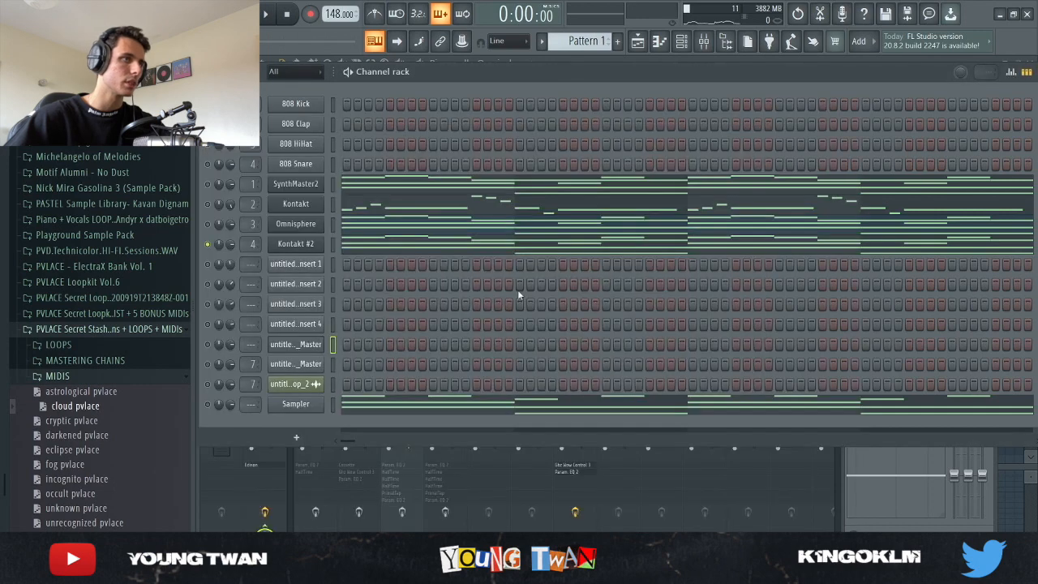
pyautogui.click(383, 248)
pyautogui.scroll(-4, 559, 326)
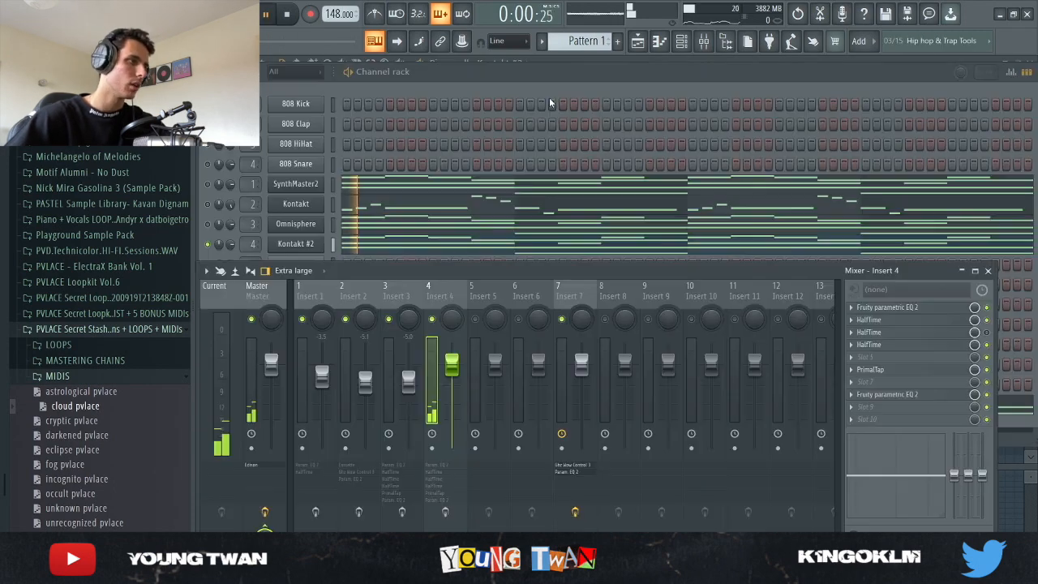
pyautogui.click(545, 75)
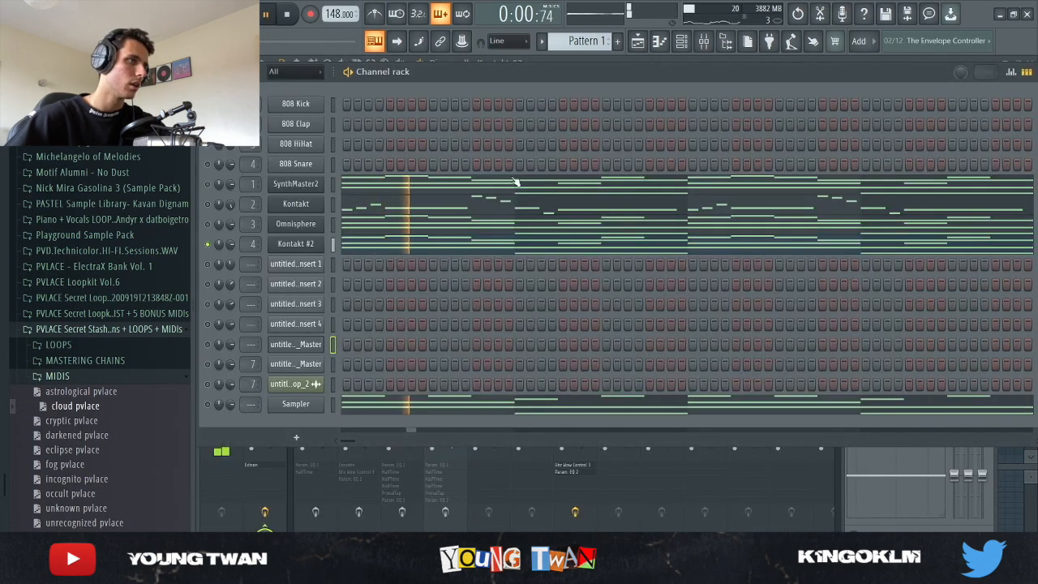
pyautogui.click(442, 245)
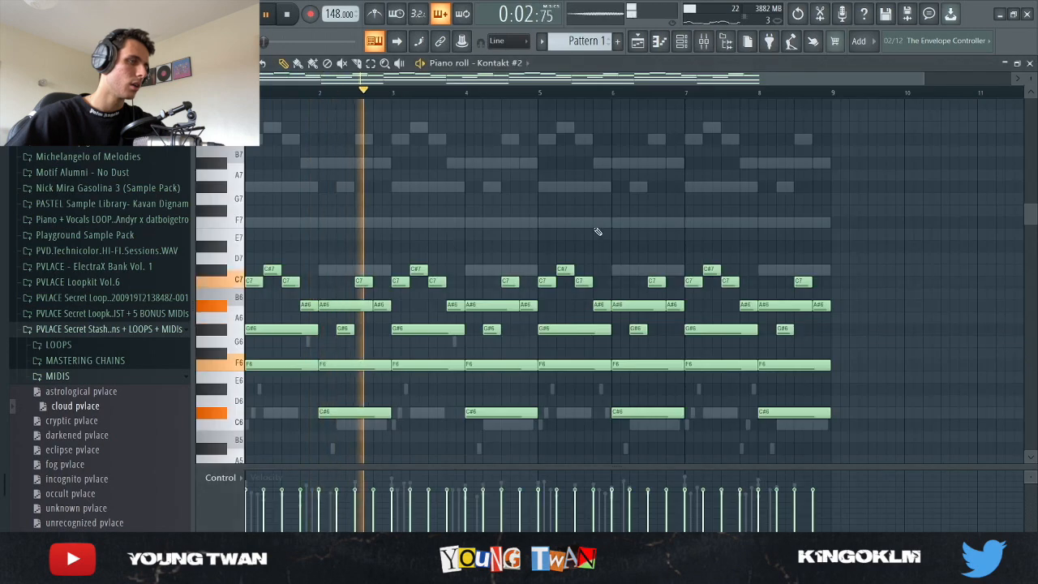
pyautogui.scroll(-1, 605, 238)
# - Switch on the Insert 4 effects, play the Kontakt #2 notes through them and bring up that insert's effect chain
pyautogui.click(705, 42)
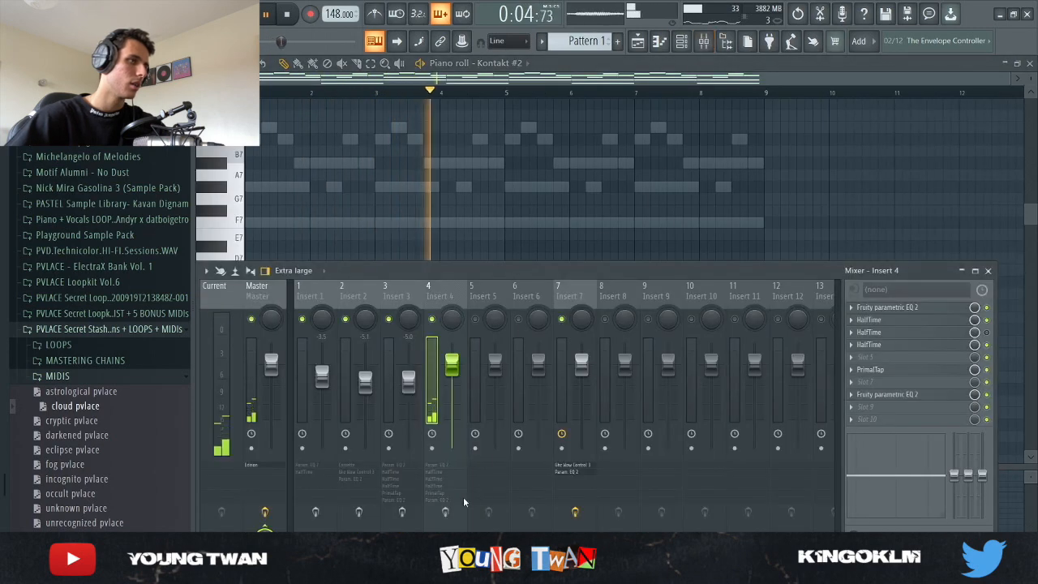
pyautogui.press('space')
pyautogui.press('F9')
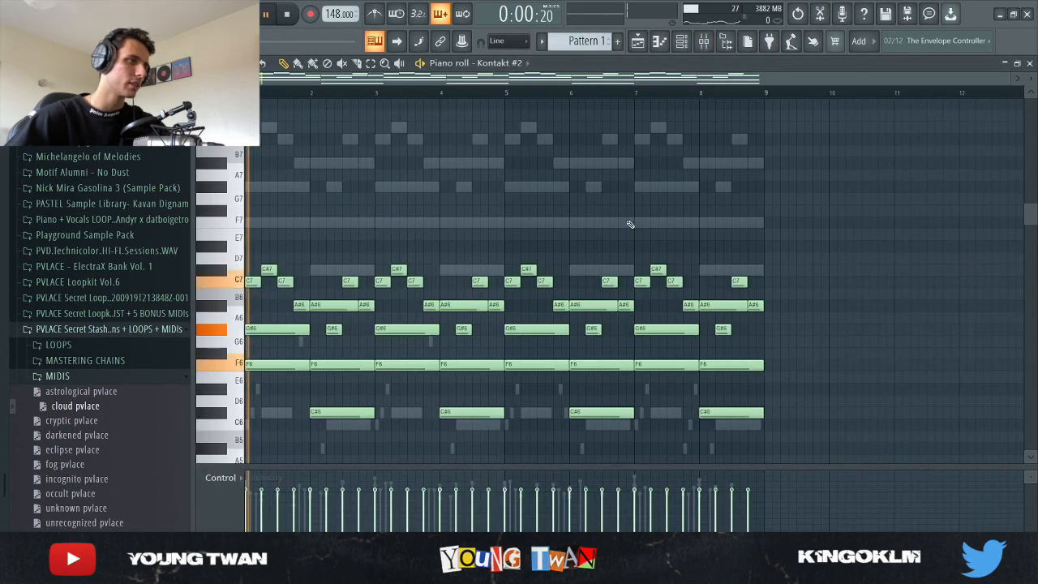
pyautogui.press('space')
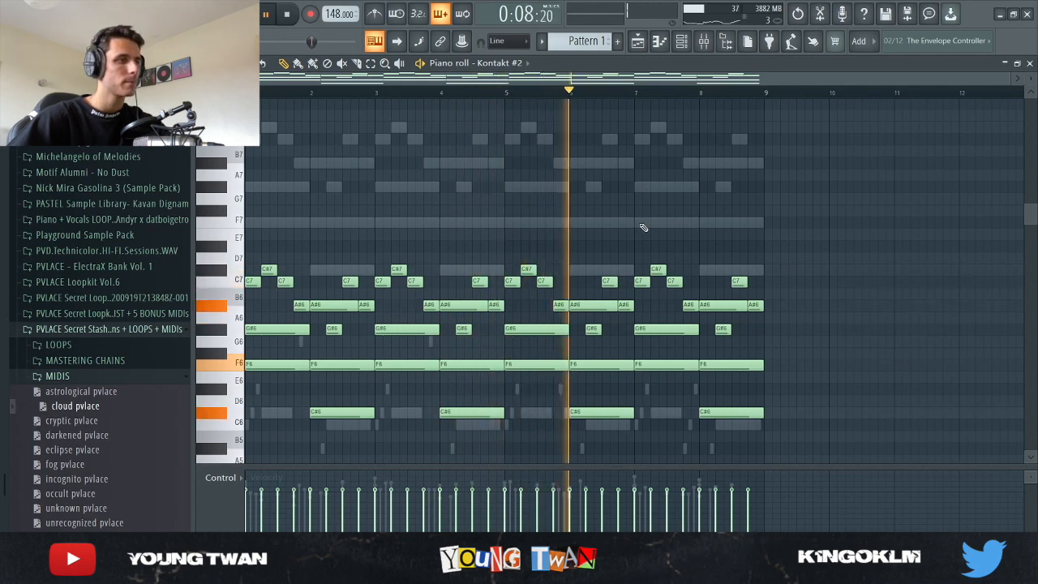
pyautogui.scroll(-3, 646, 227)
pyautogui.press('space')
pyautogui.click(702, 43)
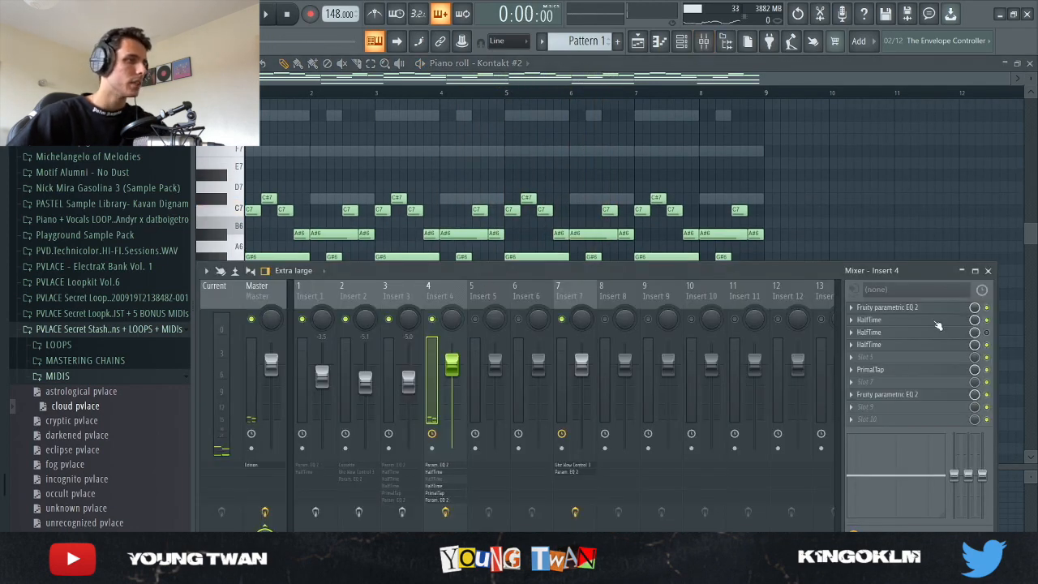
# - Examine the two Fruity parametric EQ 2 curves, both active HalfTime effects and the PrimalTap settings on Insert 4
pyautogui.click(919, 309)
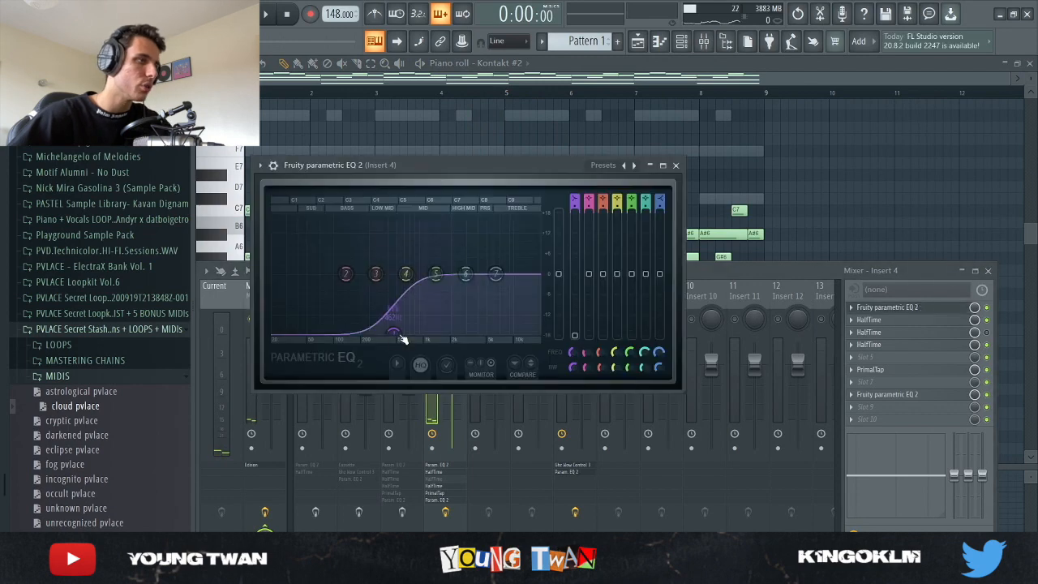
pyautogui.click(677, 165)
pyautogui.click(872, 325)
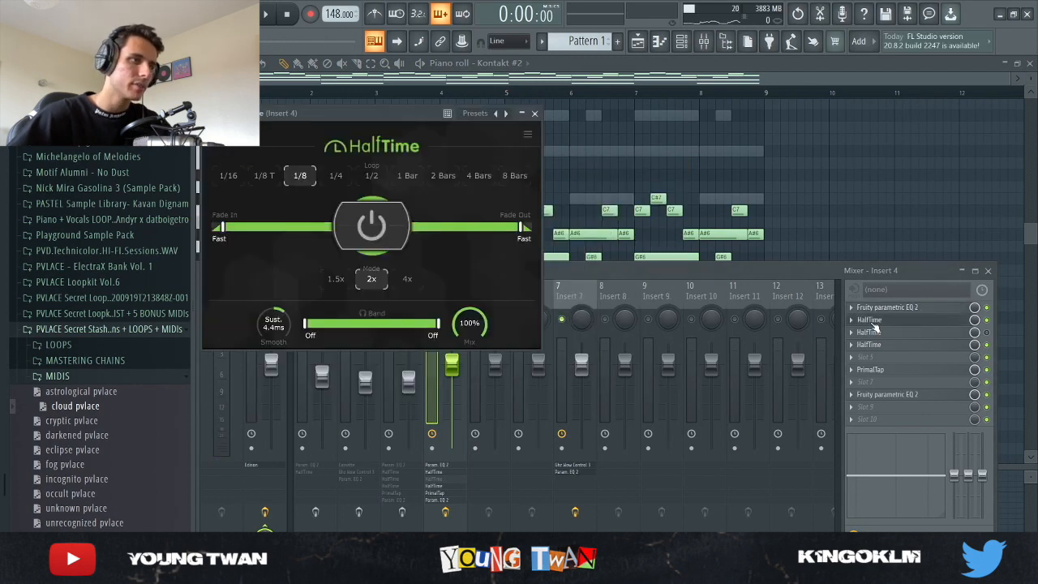
pyautogui.click(534, 114)
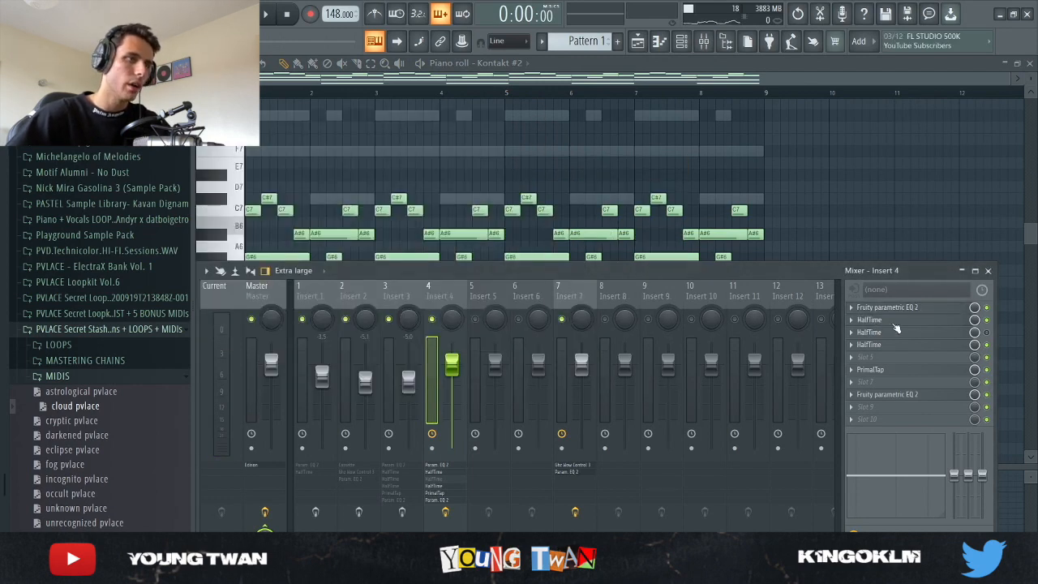
pyautogui.click(884, 347)
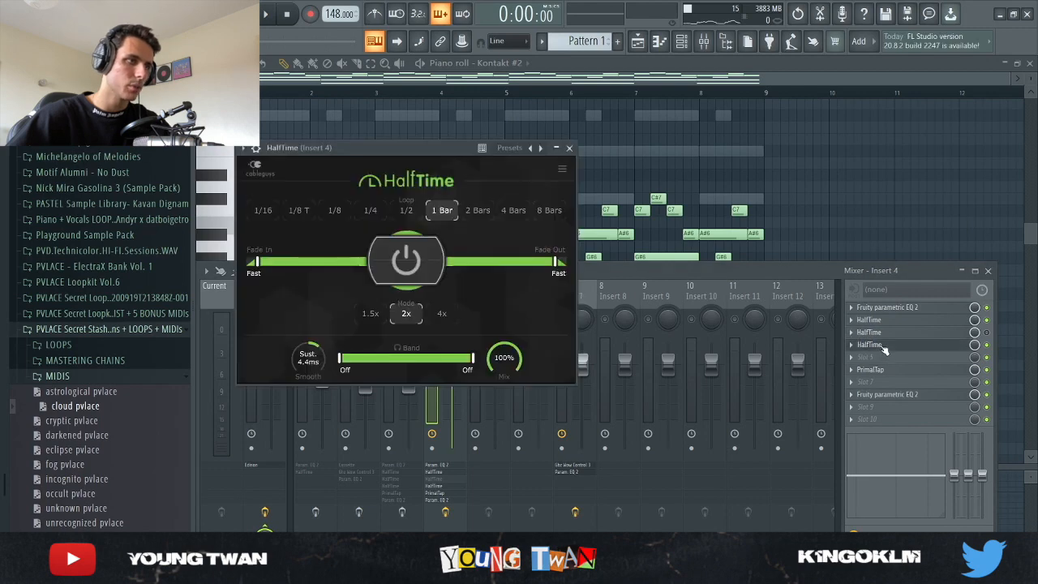
pyautogui.click(884, 347)
pyautogui.click(894, 370)
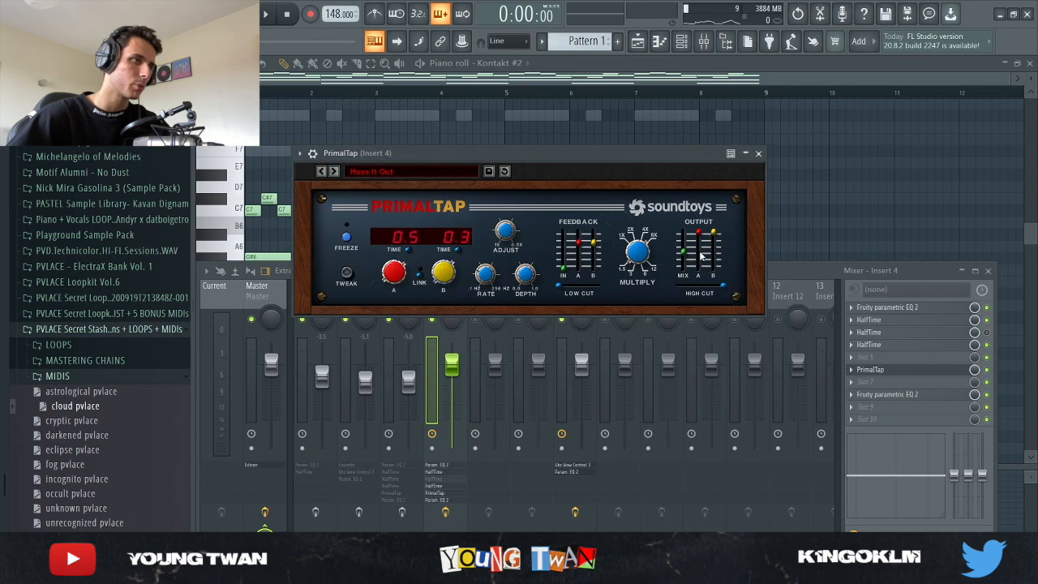
pyautogui.click(758, 153)
pyautogui.click(888, 395)
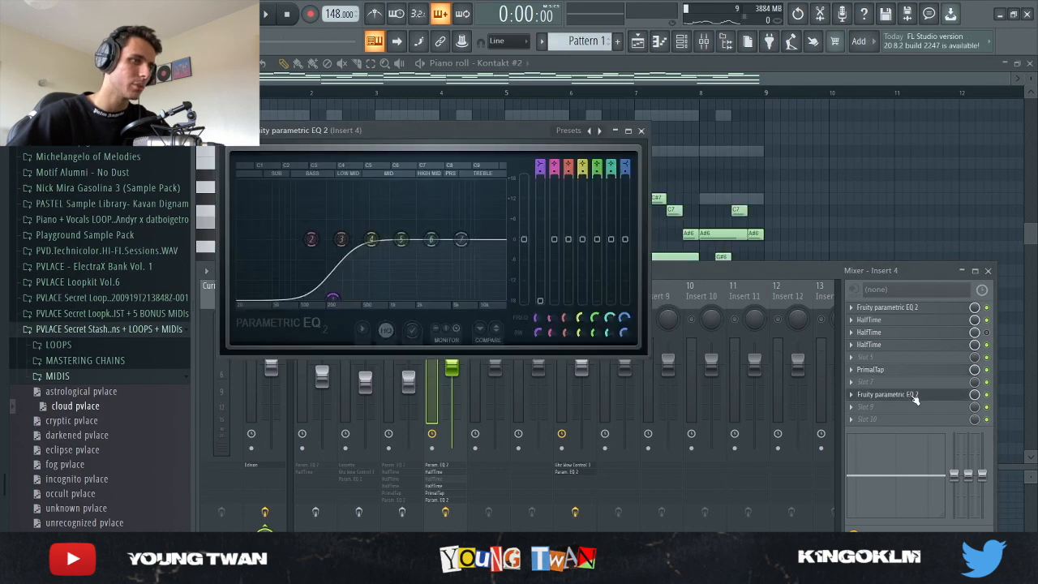
pyautogui.click(641, 131)
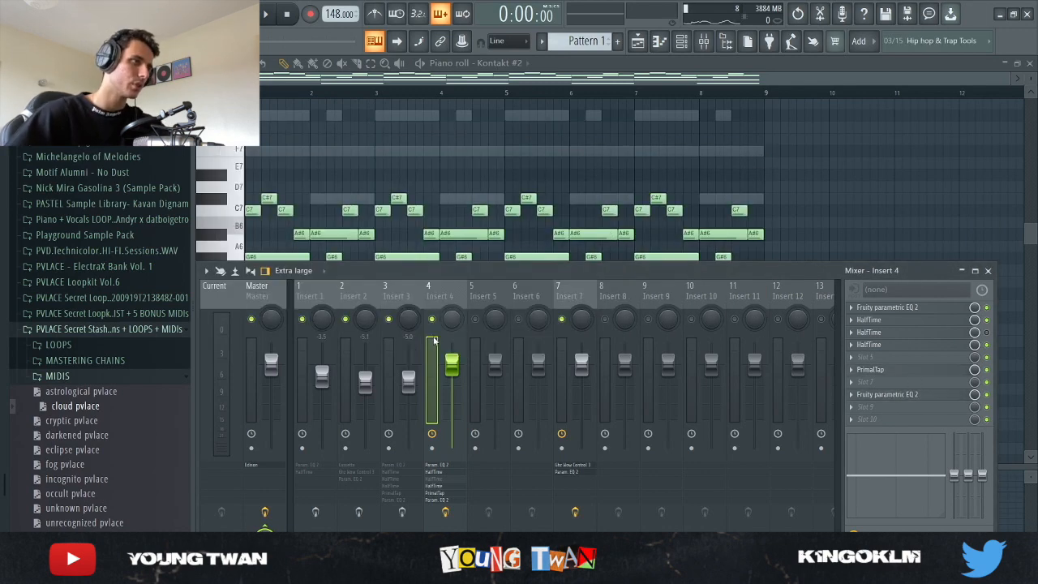
# - Bring up the playlist arrangement with the recorded insert clips and the Master - Loop_2 clip on Track 8
pyautogui.click(682, 41)
pyautogui.click(683, 41)
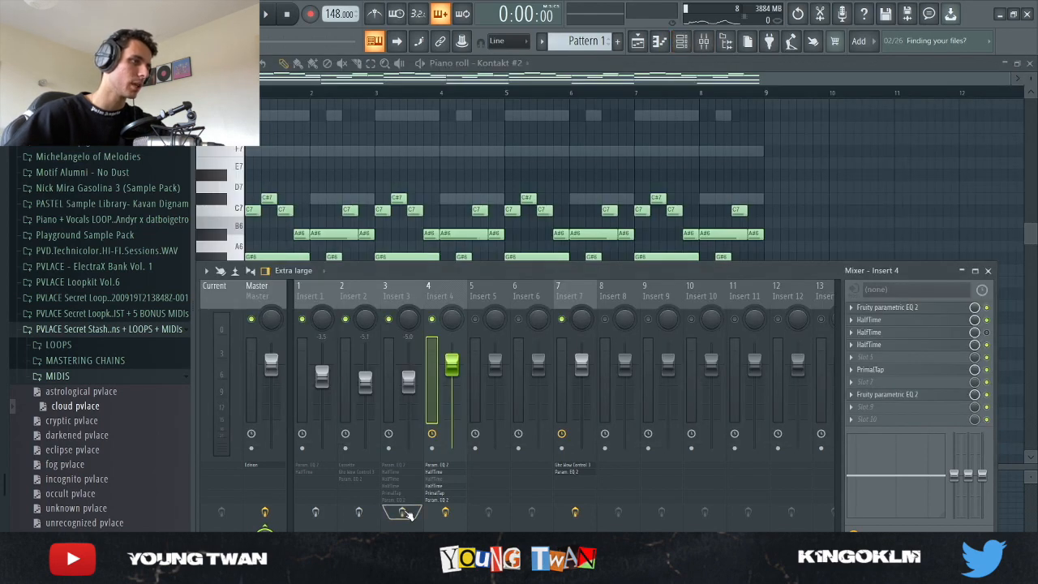
pyautogui.press('F5')
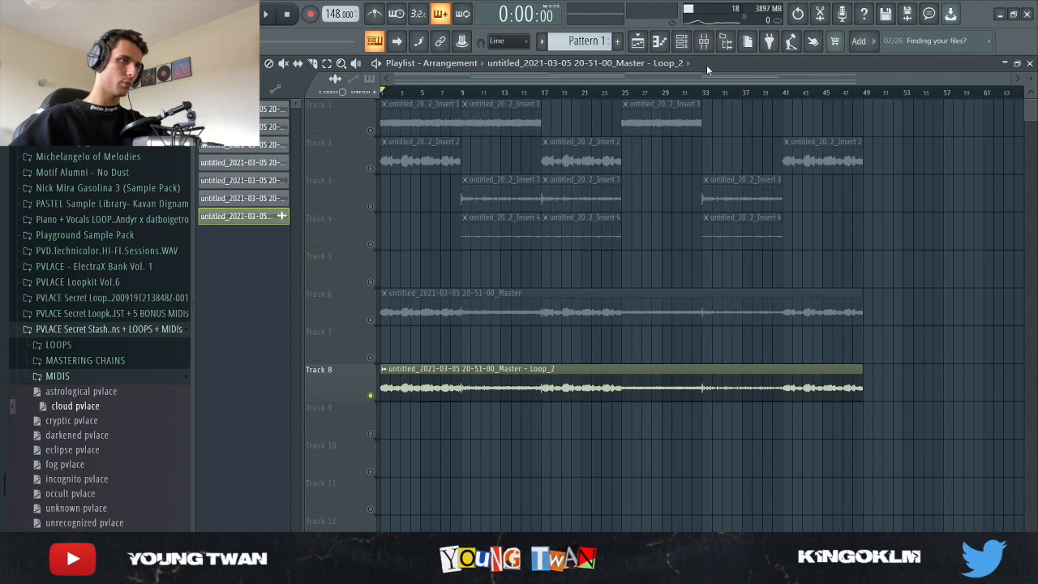
# - Examine the Ghz Wow Control 3 and Fruity parametric EQ 2 settings on Insert 7
pyautogui.press('F9')
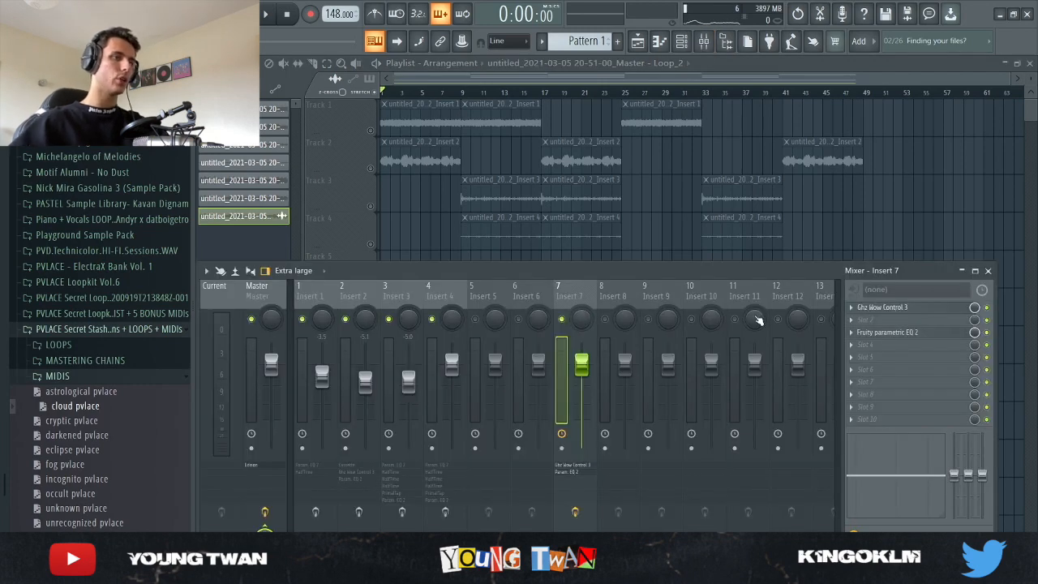
pyautogui.click(884, 308)
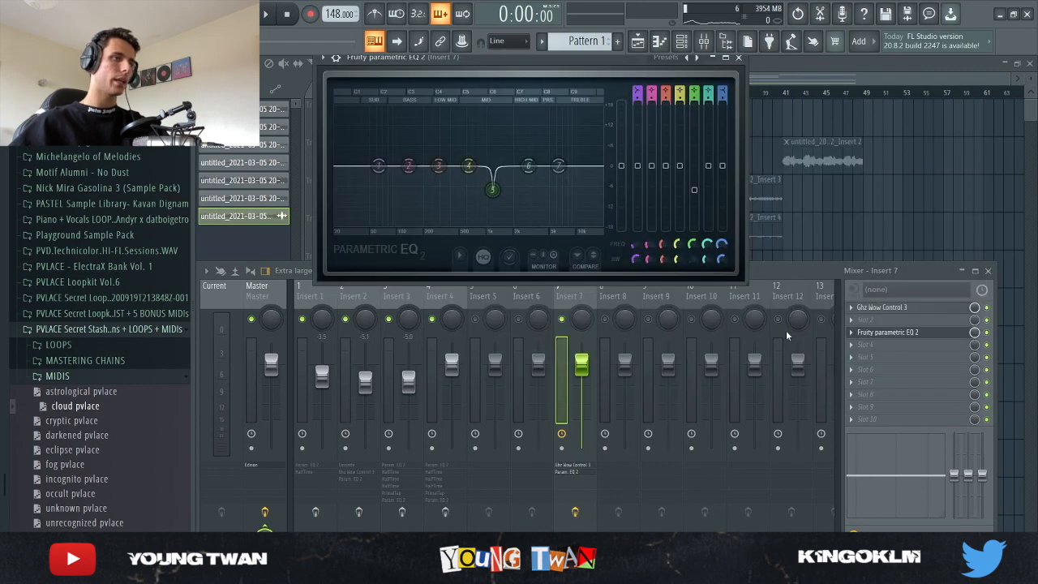
pyautogui.moveTo(497, 165); pyautogui.dragTo(494, 211)
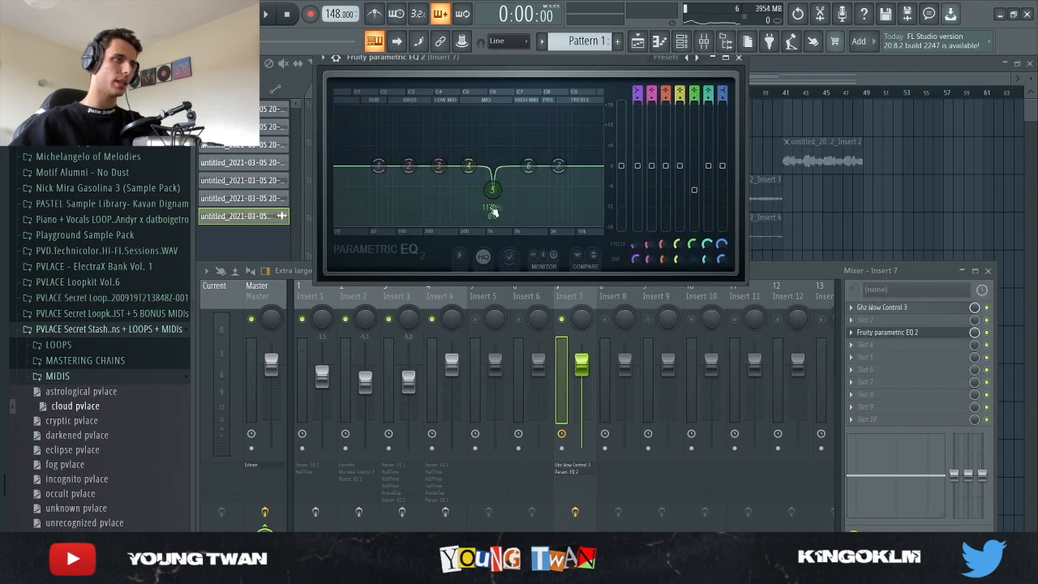
pyautogui.click(739, 60)
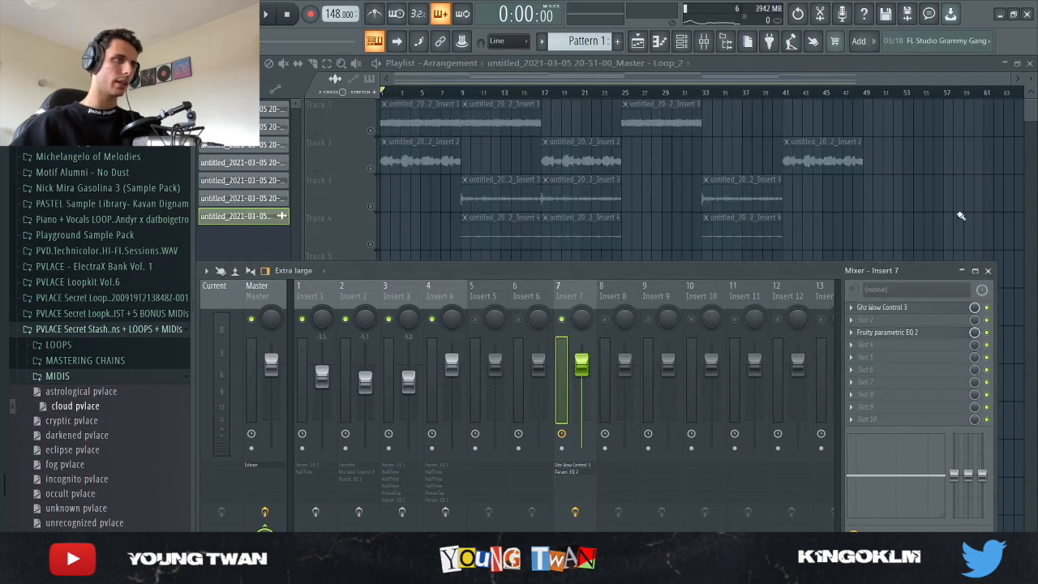
# - Hide the mixer and play the Master - Loop_2 clip on Track 8
pyautogui.press('F9')
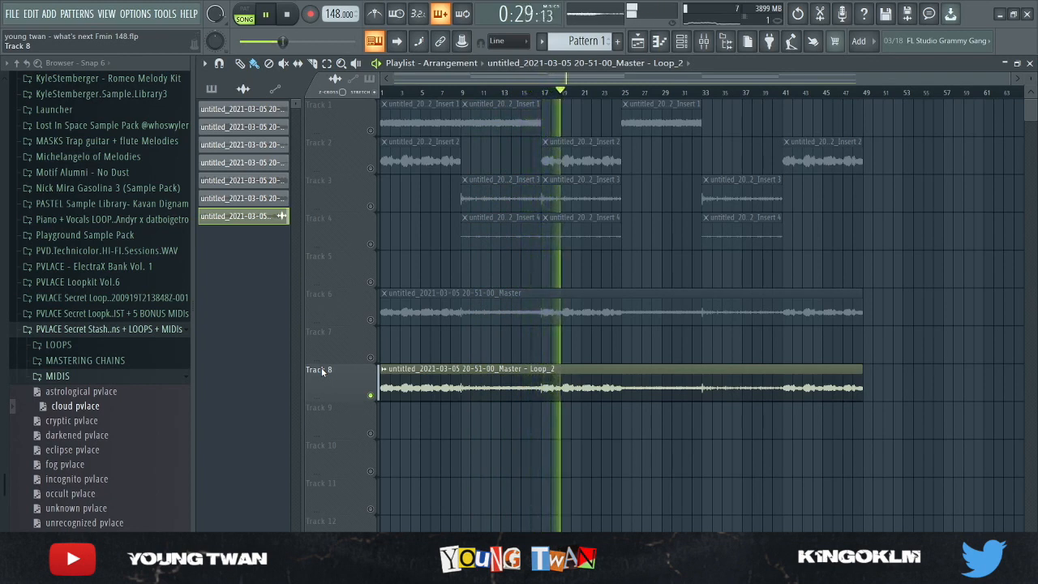
pyautogui.press('space')
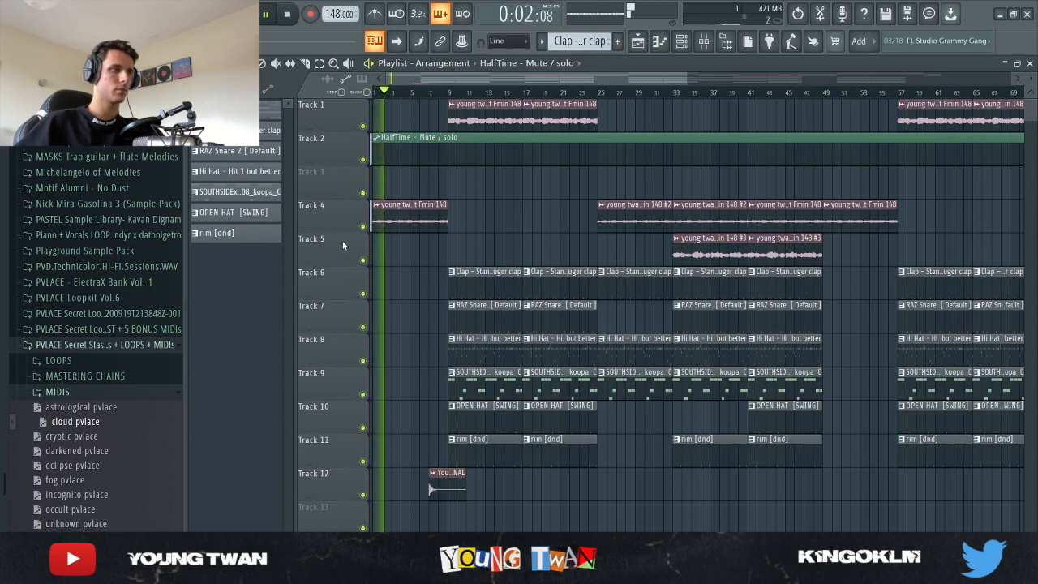
# - Play the soloed Standard luger clap on Track 6 from bar 9 and unmute the RAZ Snare 2 on Track 7
pyautogui.click(432, 96)
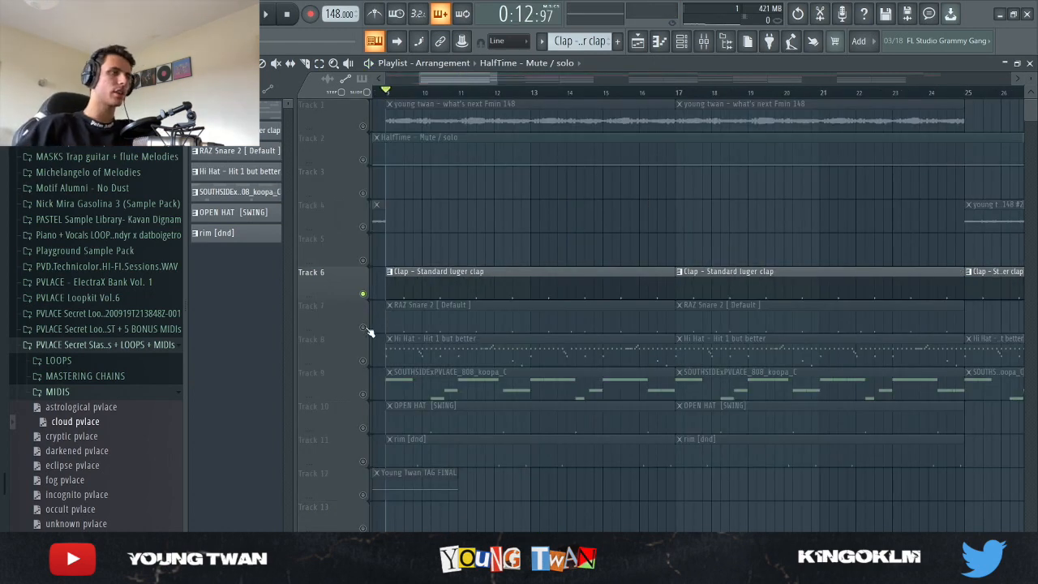
pyautogui.press('space')
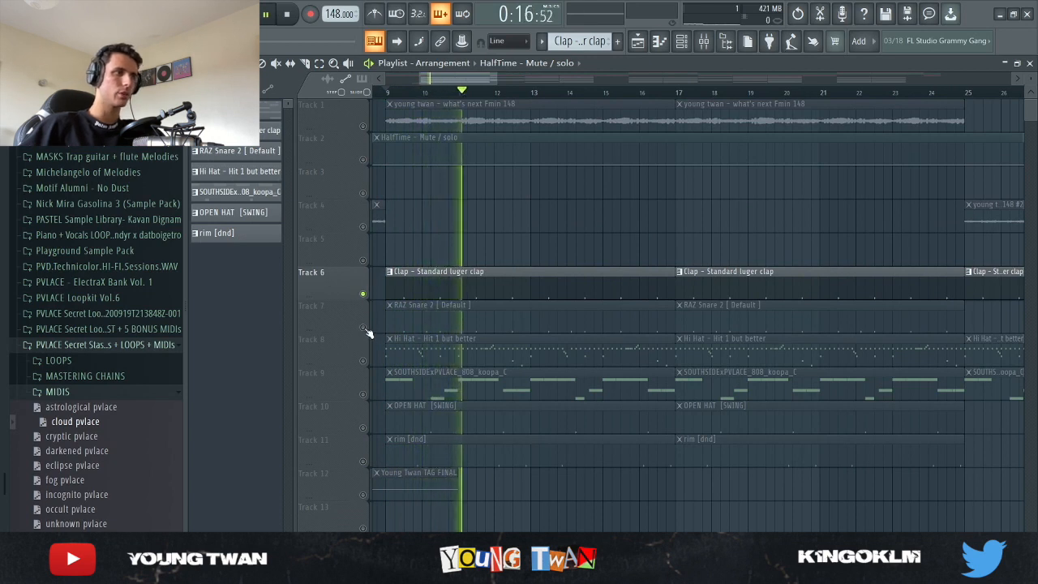
pyautogui.click(364, 327)
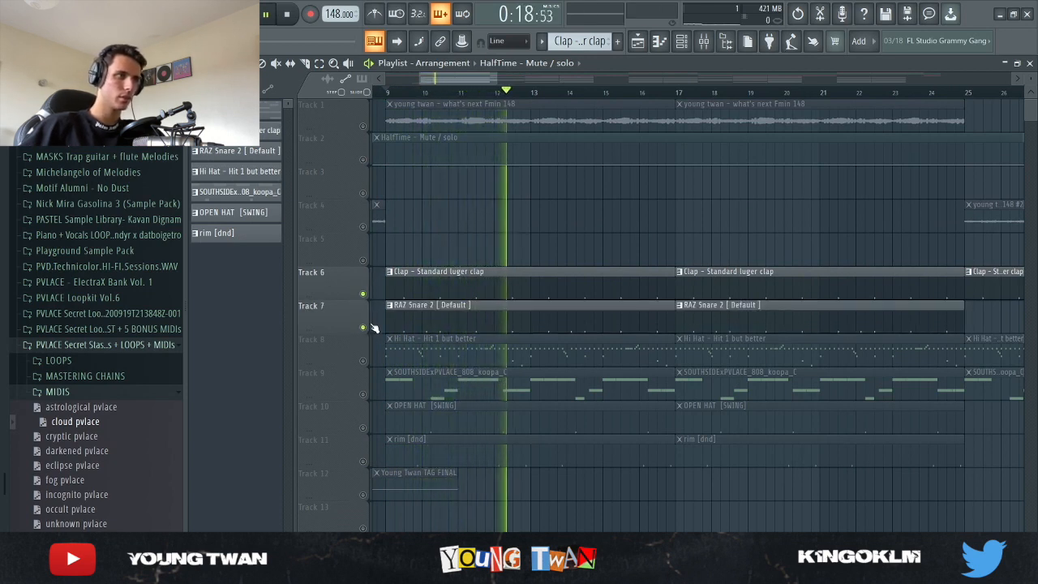
# - Unmute the hi-hat on Track 8 and examine its pattern's notes in the piano roll
pyautogui.click(363, 360)
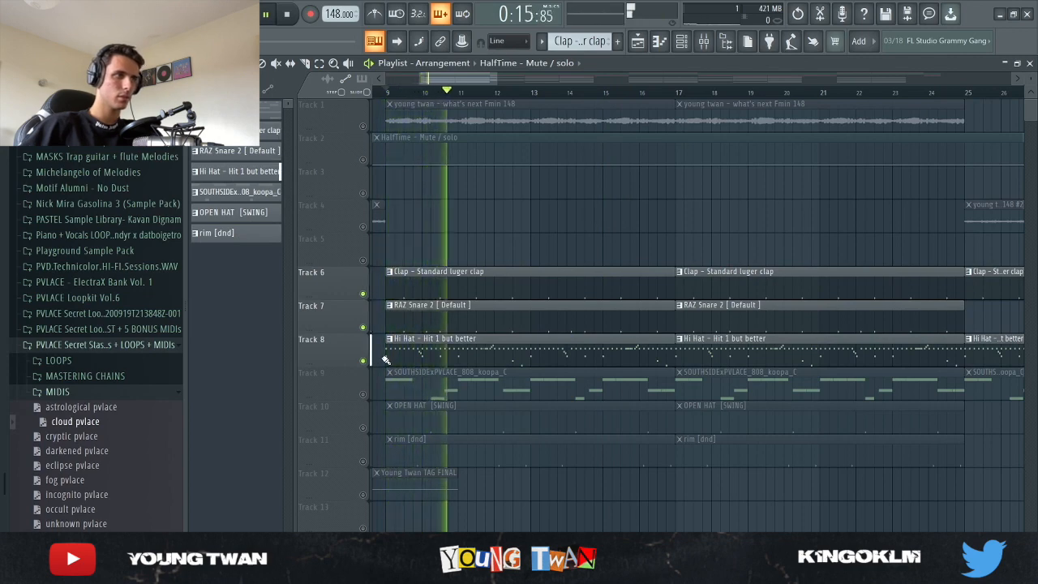
pyautogui.doubleClick(505, 337)
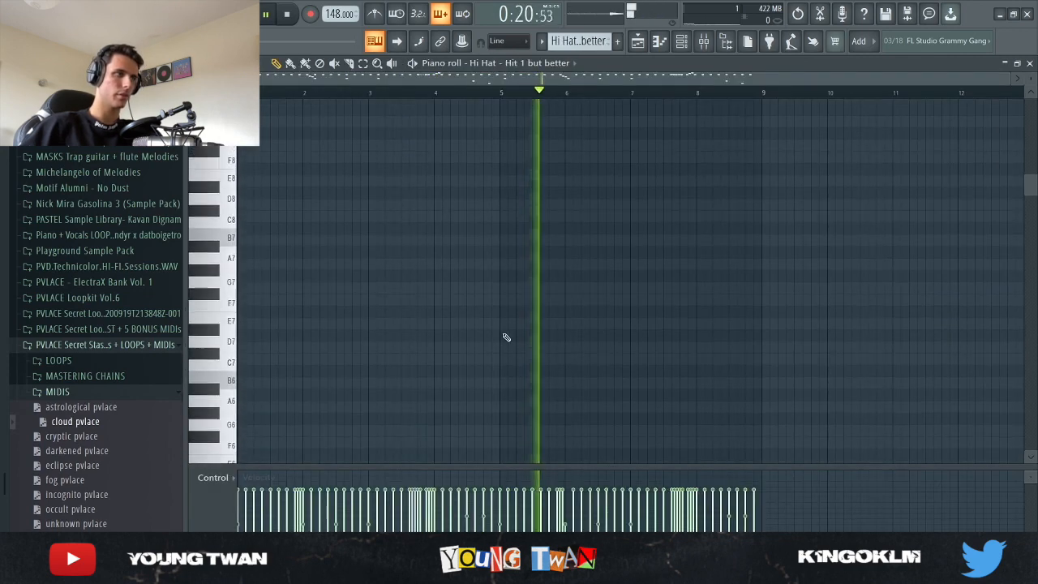
pyautogui.scroll(-6, 505, 338)
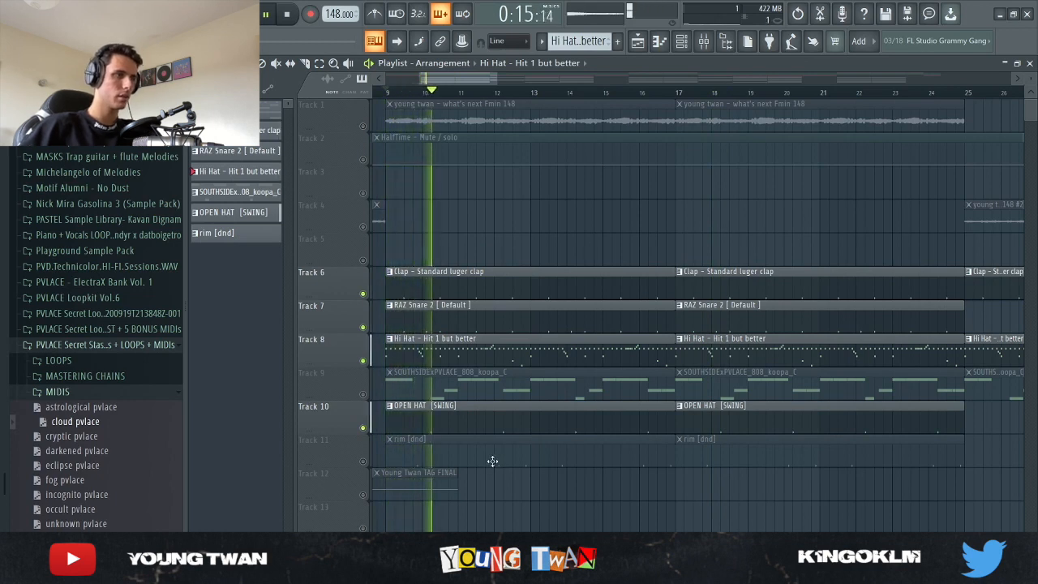
# - Unmute the rim on Track 11 and the 808 on Track 9 and play them with the other drums
pyautogui.click(363, 463)
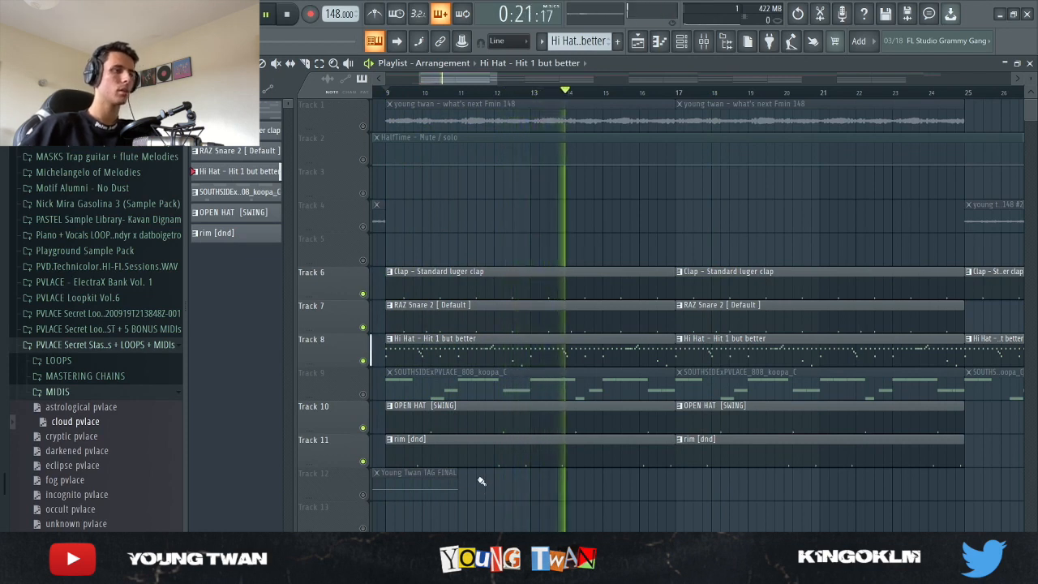
pyautogui.click(363, 395)
pyautogui.press('space')
pyautogui.press('space')
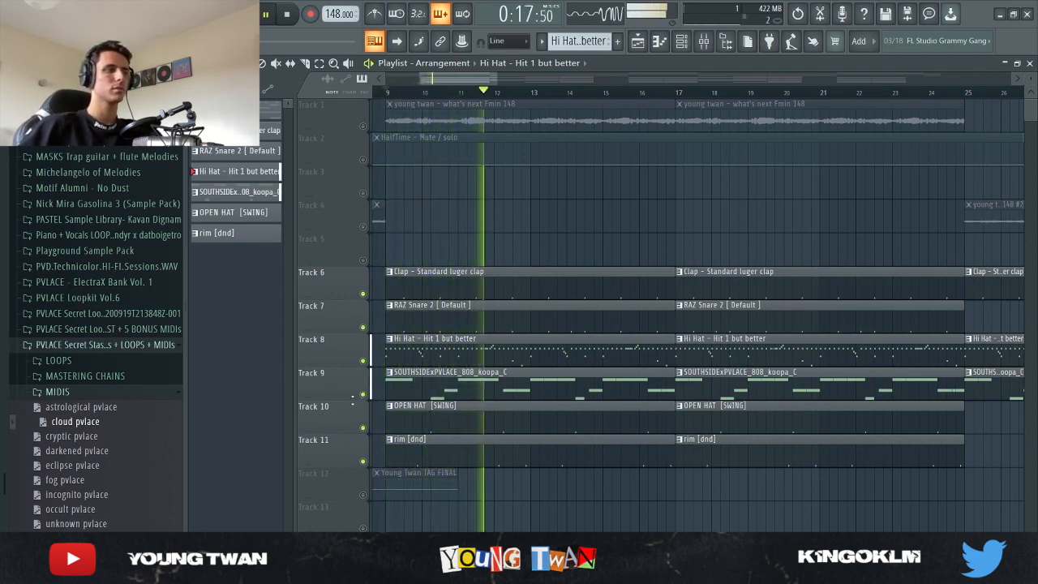
pyautogui.scroll(3, 374, 410)
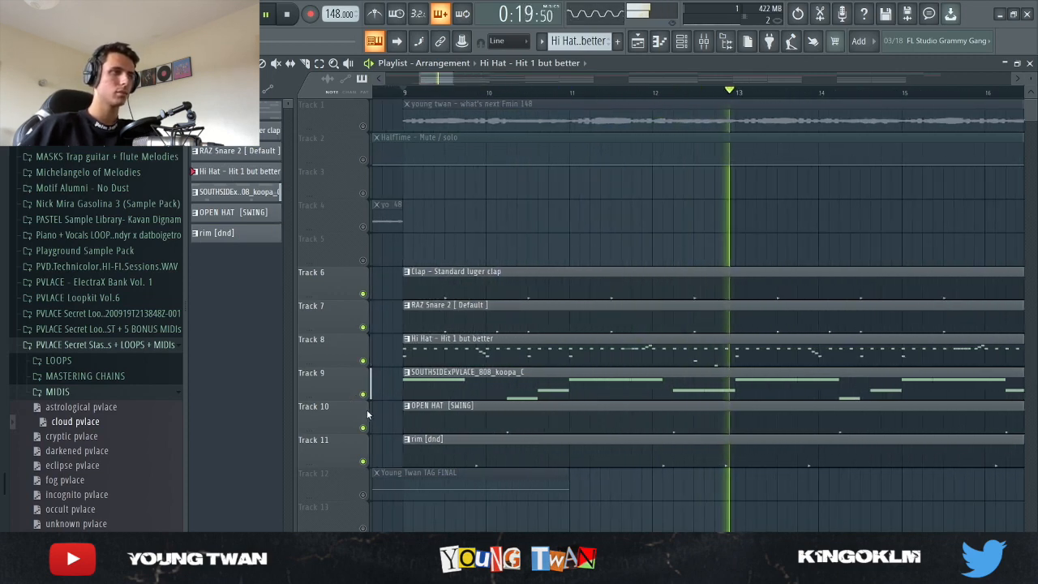
# - Bring up the mixer and examine the Soft clipper on the Master track
pyautogui.click(681, 47)
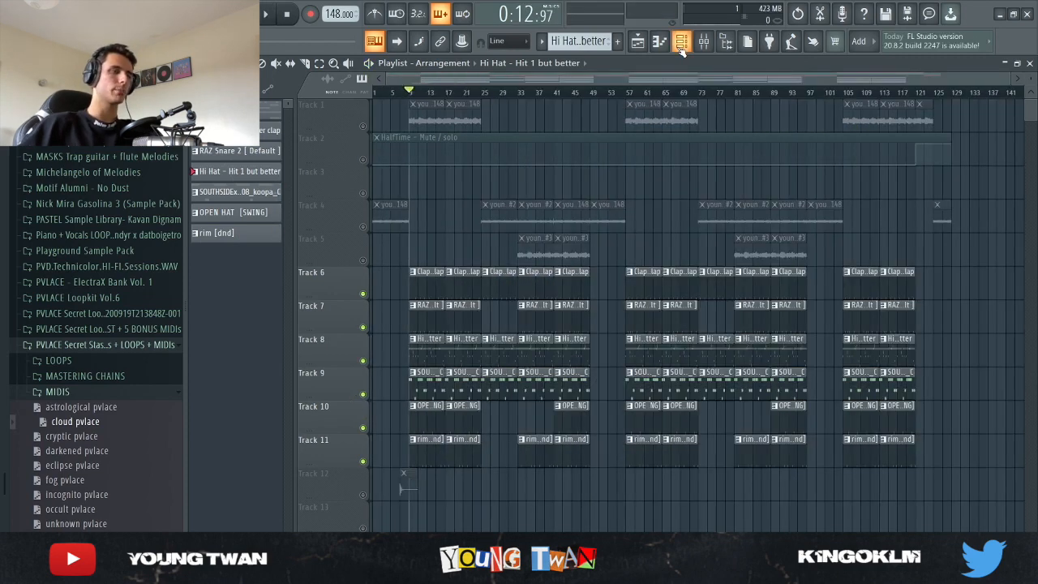
pyautogui.click(703, 42)
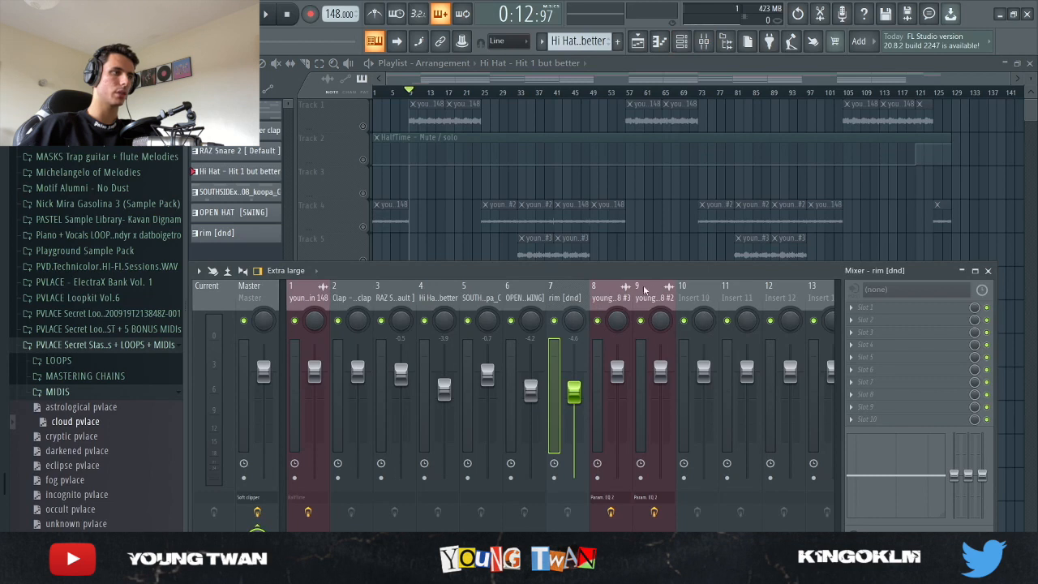
pyautogui.click(268, 299)
pyautogui.click(905, 309)
pyautogui.click(906, 310)
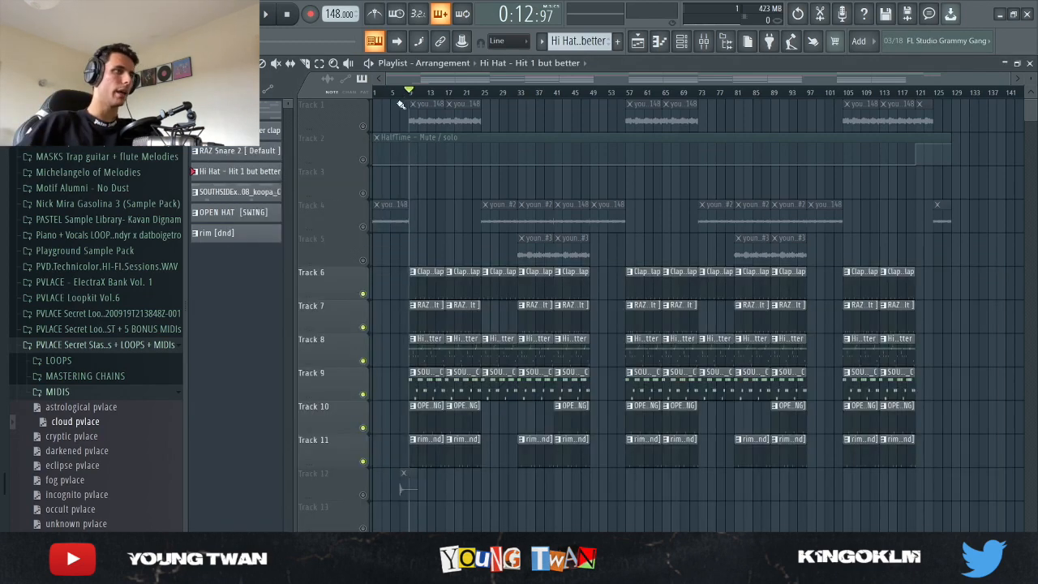
# - Turn off the drum solo so all tracks sound, and play the full arrangement through its intro and first drum section
pyautogui.rightClick(364, 294)
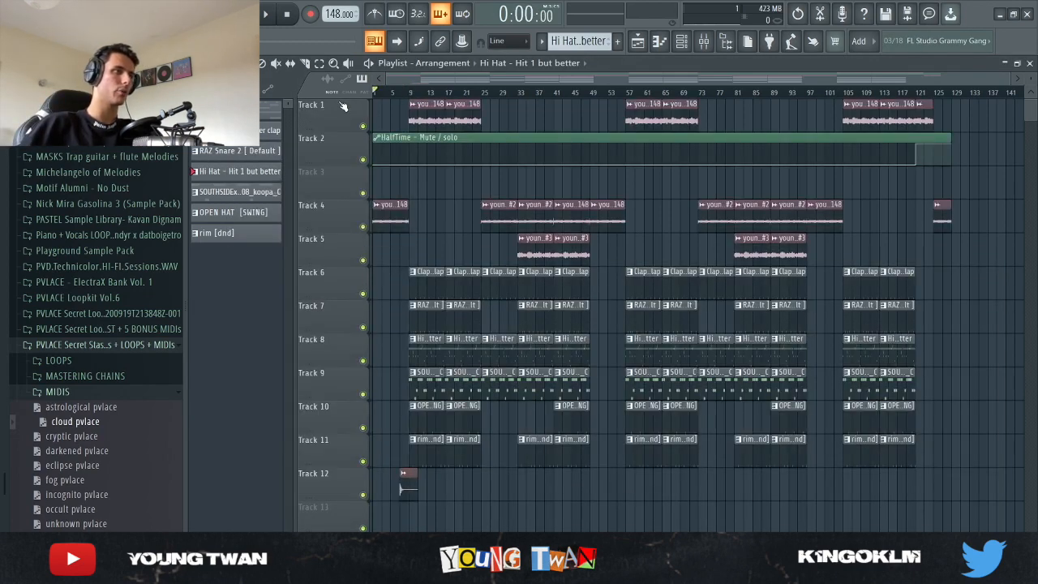
pyautogui.scroll(4, 321, 323)
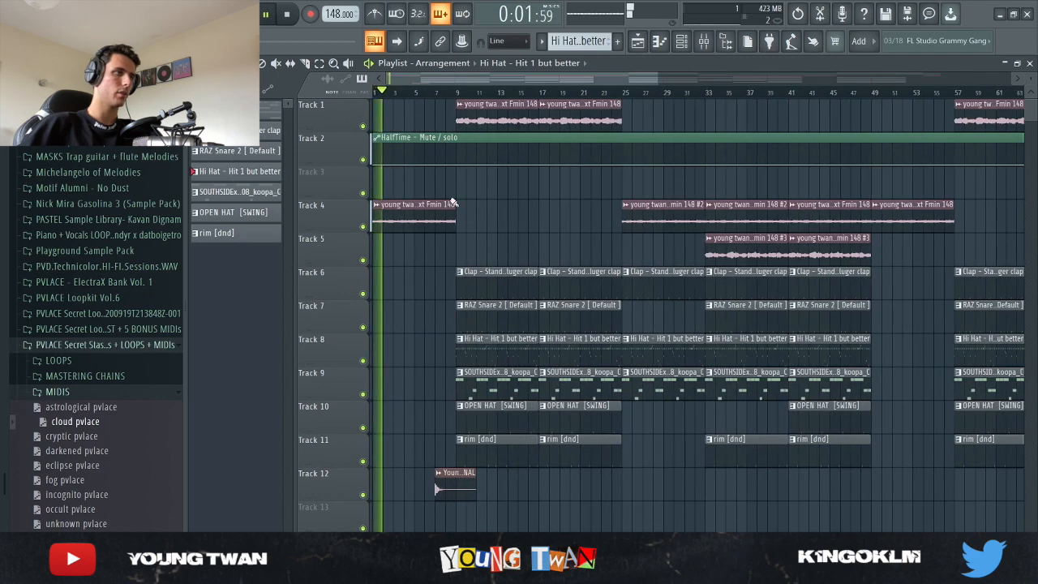
pyautogui.click(460, 94)
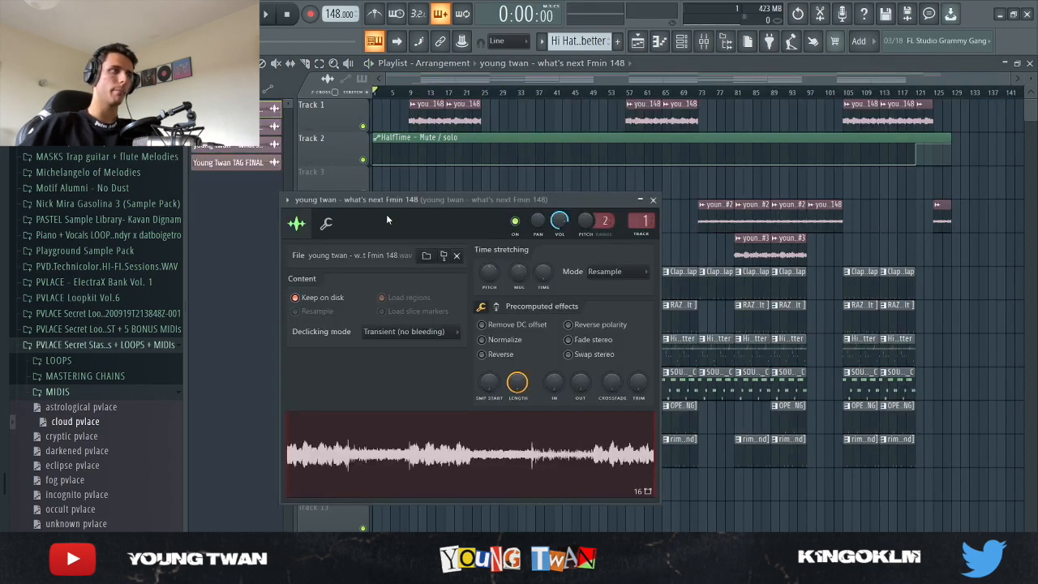
# - Examine the channel settings of the what's next Fmin 148 sample and its #2 copy on Track 4
pyautogui.click(656, 201)
pyautogui.doubleClick(498, 223)
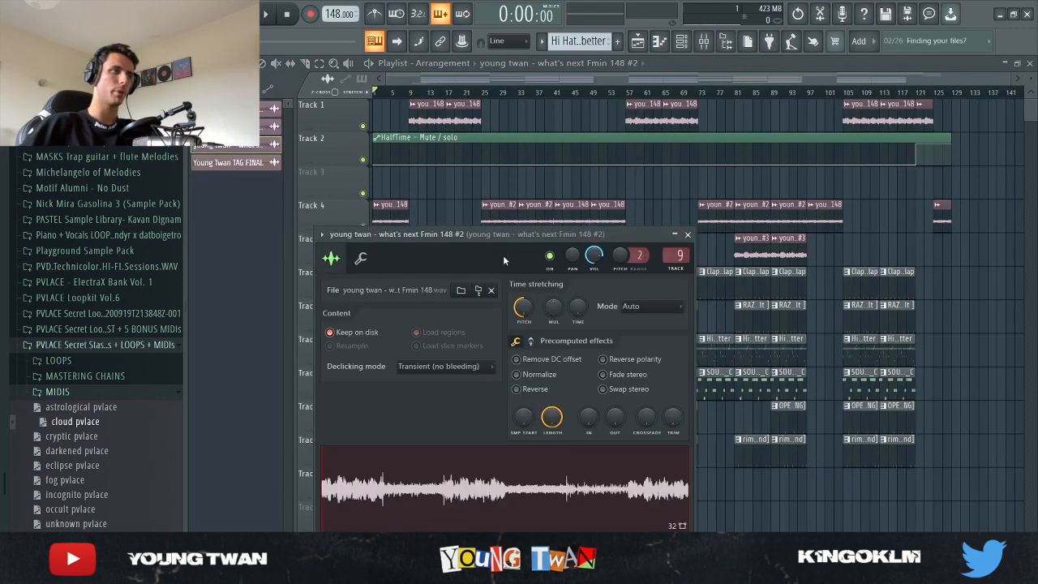
pyautogui.click(688, 234)
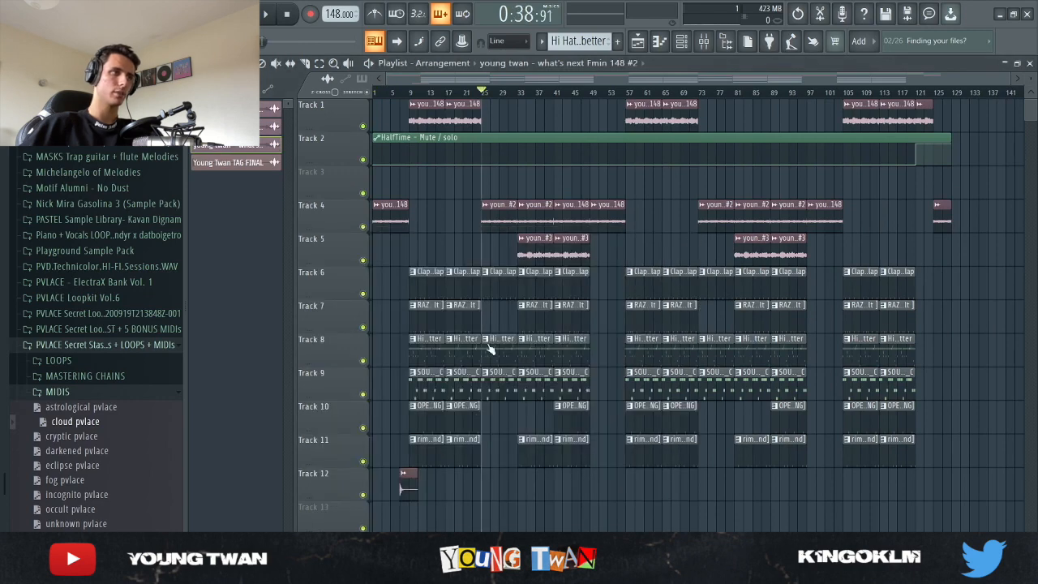
# - Play the arrangement from bar 25 and examine the section using the #2 melody clips on Track 4
pyautogui.press('space')
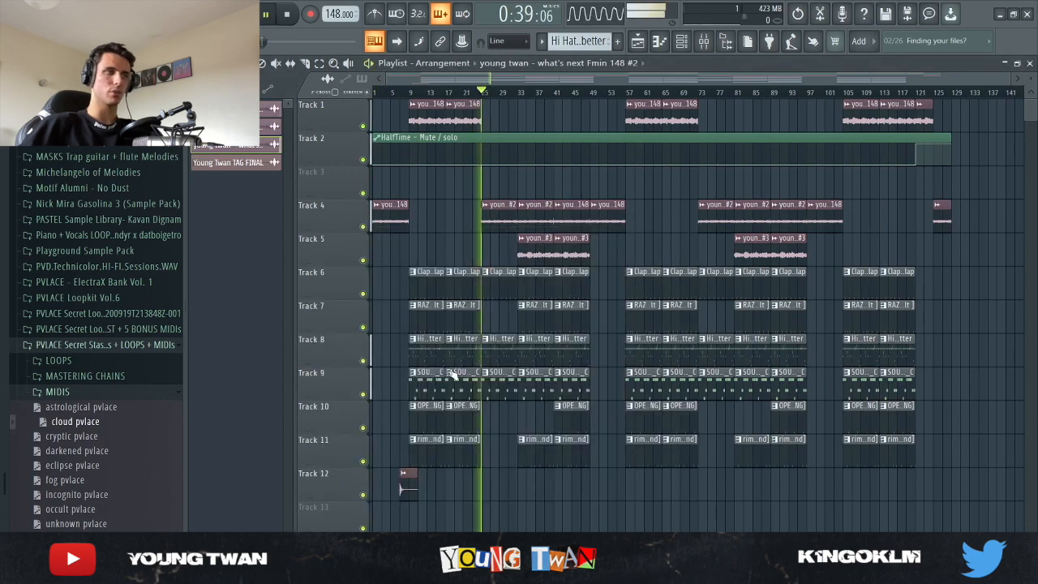
pyautogui.scroll(2, 484, 394)
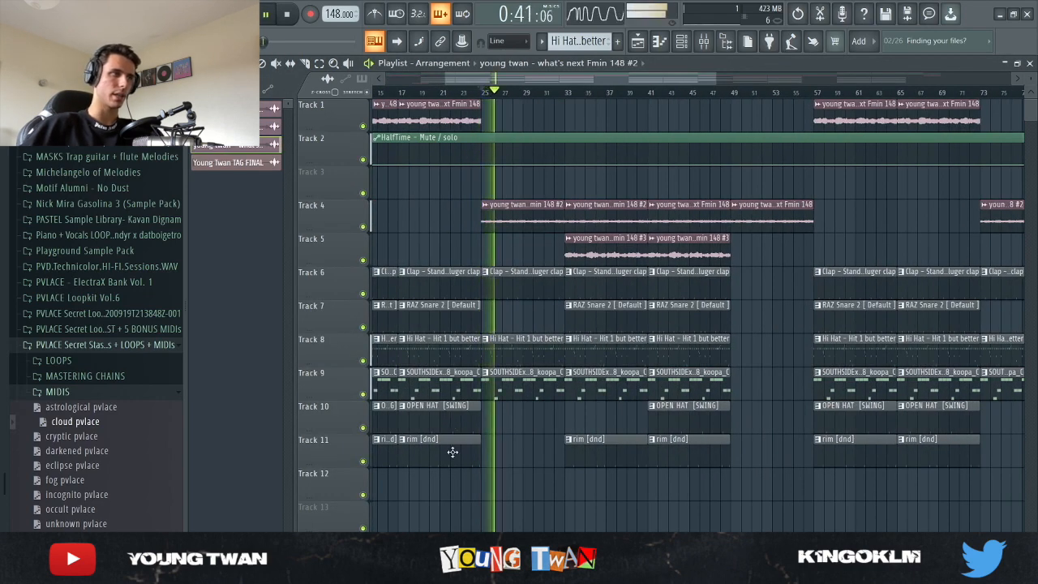
pyautogui.scroll(2, 463, 447)
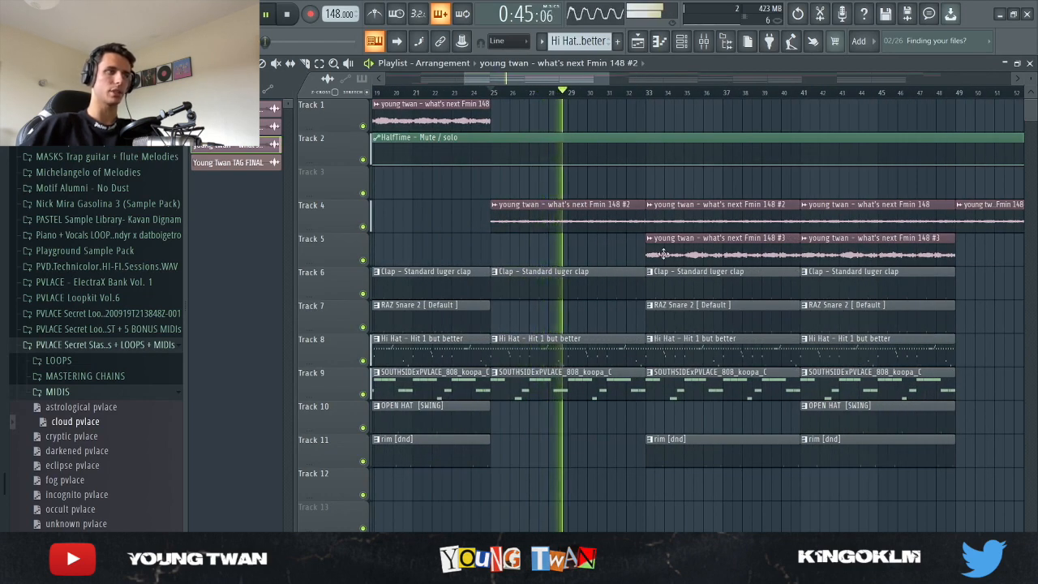
# - Examine the section from bar 33 with the #3 melody clips on Track 5 and the open hat entering at bar 41
pyautogui.scroll(-1, 698, 290)
pyautogui.scroll(-1, 698, 290)
pyautogui.scroll(1, 722, 276)
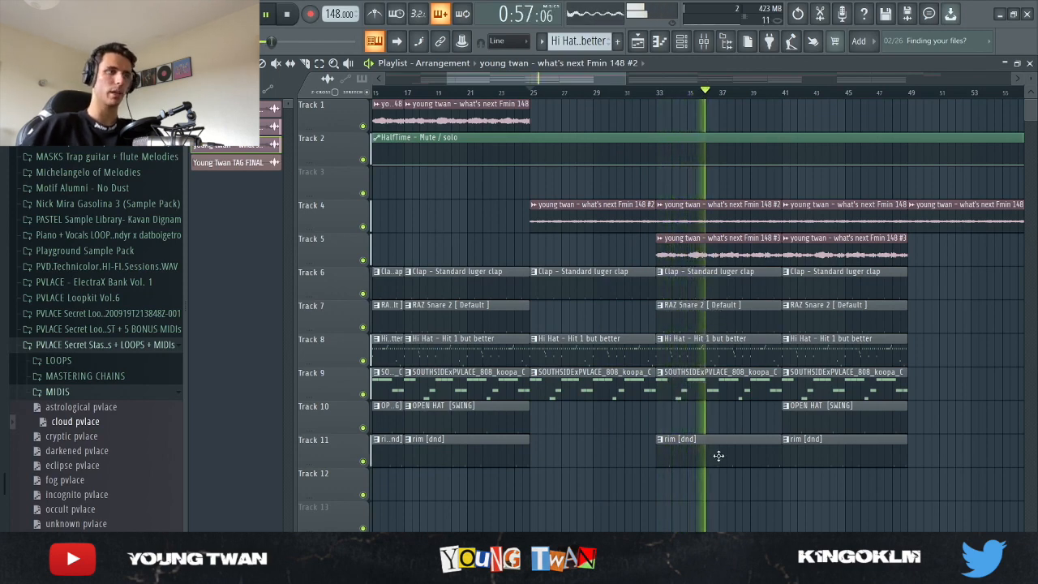
pyautogui.scroll(-2, 932, 449)
pyautogui.scroll(3, 949, 451)
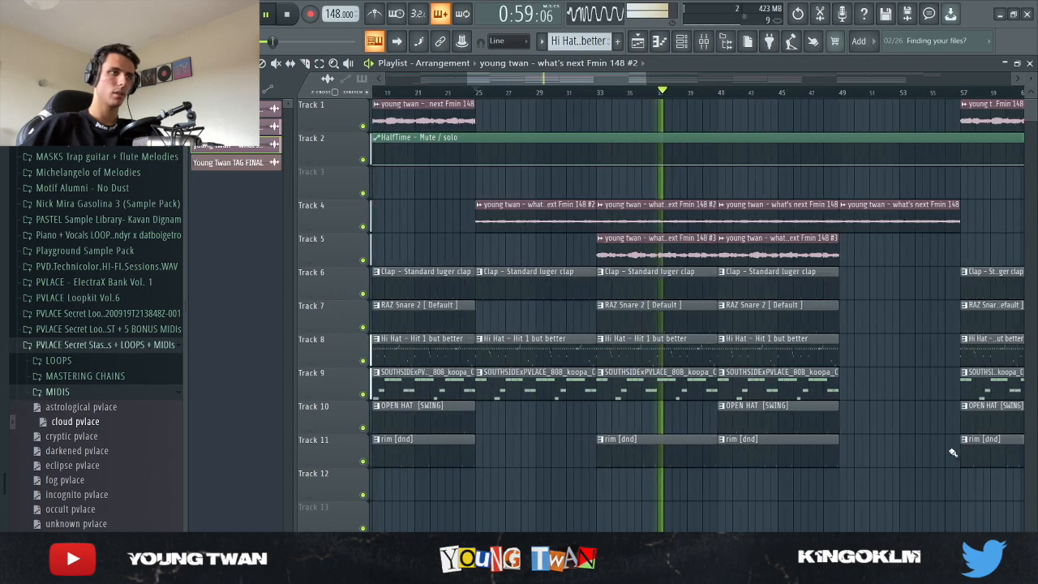
pyautogui.scroll(-3, 841, 431)
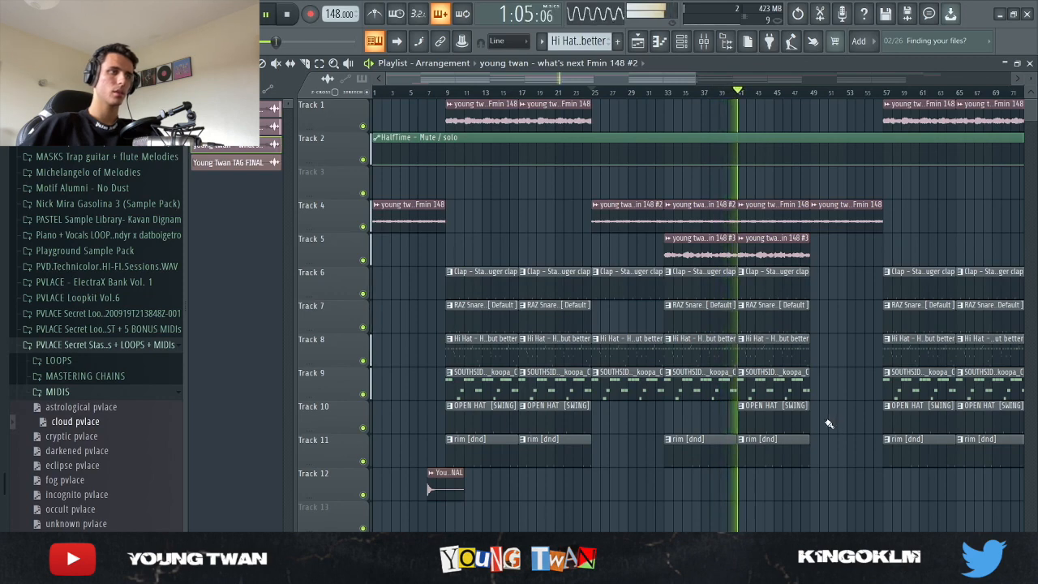
pyautogui.scroll(2, 792, 431)
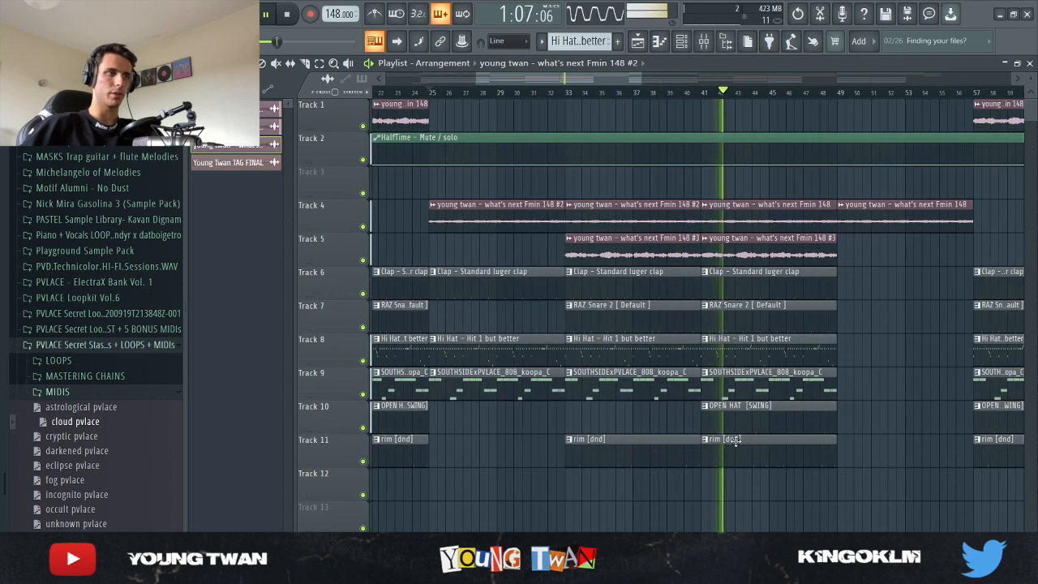
pyautogui.scroll(-1, 804, 432)
pyautogui.scroll(-2, 804, 432)
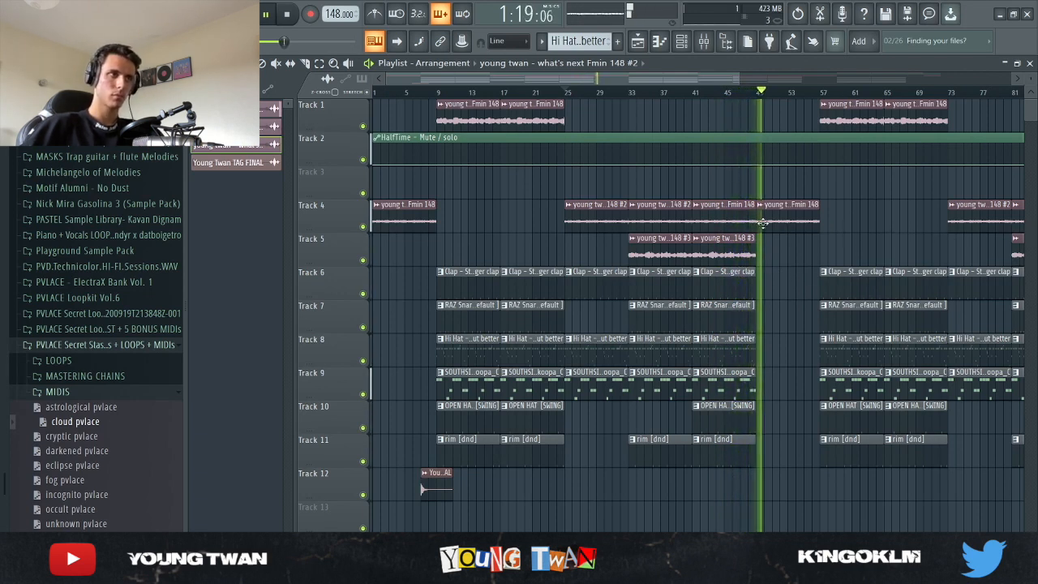
# - Play the arrangement's ending from about bar 117, examining the HalfTime - Mute / solo automation and the last Track 4 clip
pyautogui.scroll(-4, 786, 225)
pyautogui.scroll(-1, 811, 219)
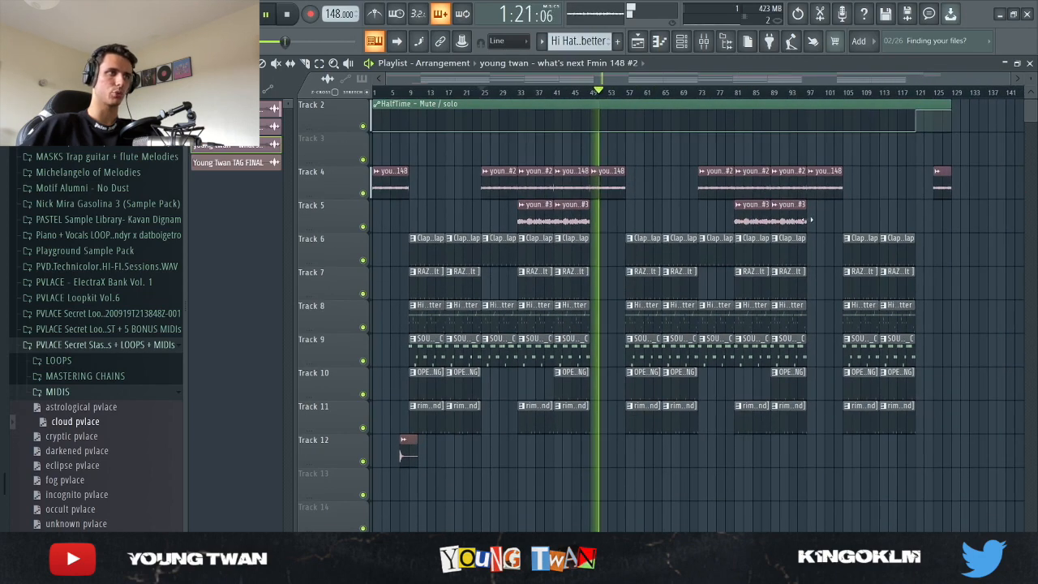
pyautogui.scroll(1, 811, 219)
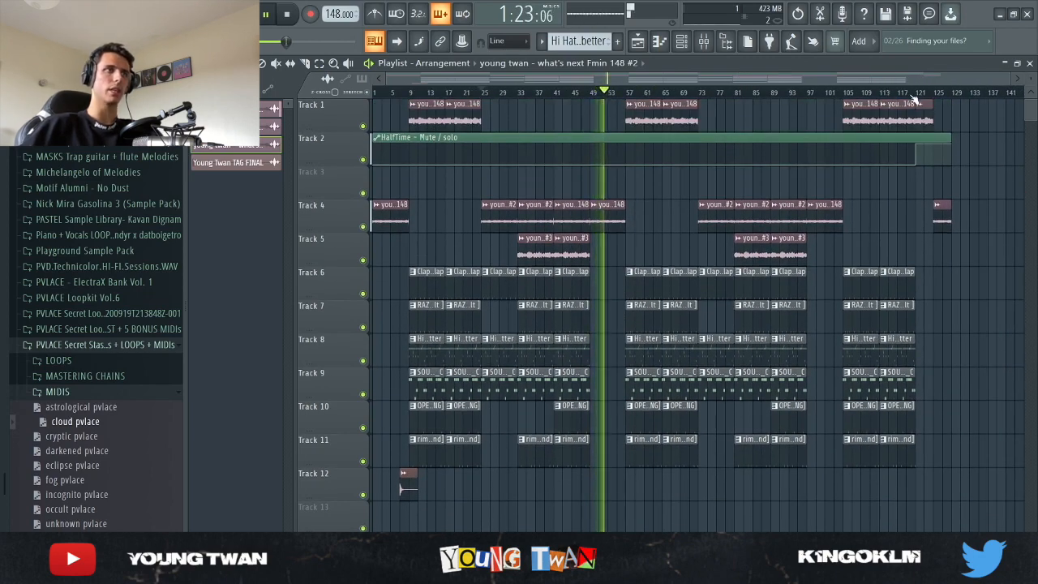
pyautogui.click(900, 93)
pyautogui.scroll(4, 977, 281)
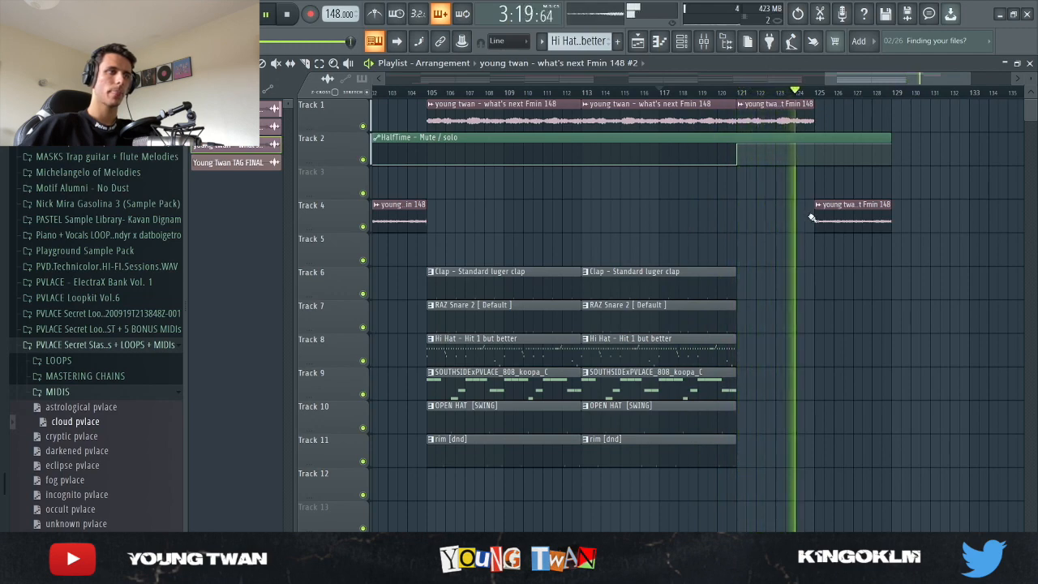
pyautogui.scroll(-3, 815, 227)
pyautogui.scroll(-3, 873, 256)
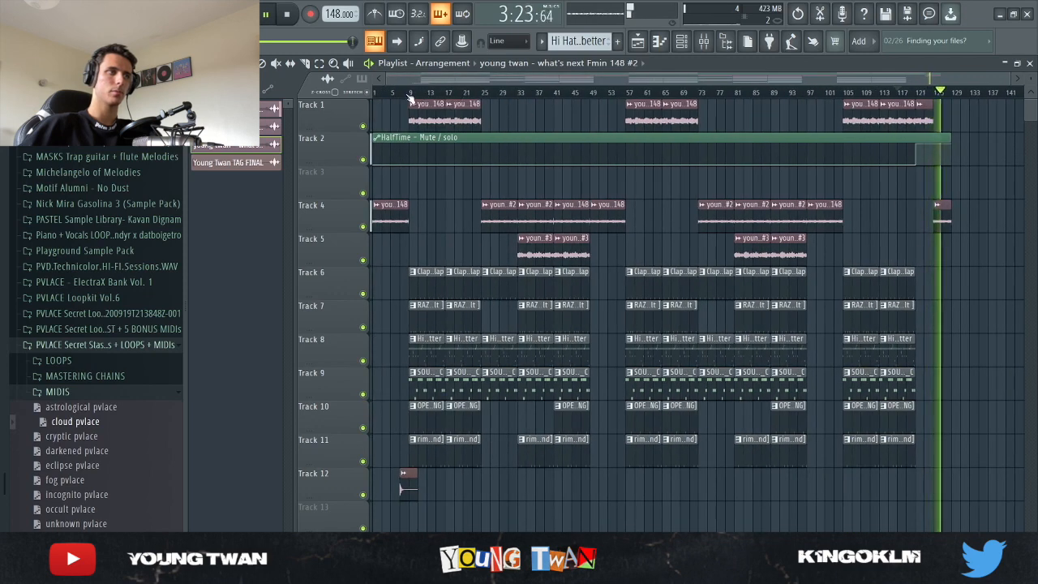
# - Revisit the section starting at bar 25 and play the drumless break from bar 49
pyautogui.click(485, 92)
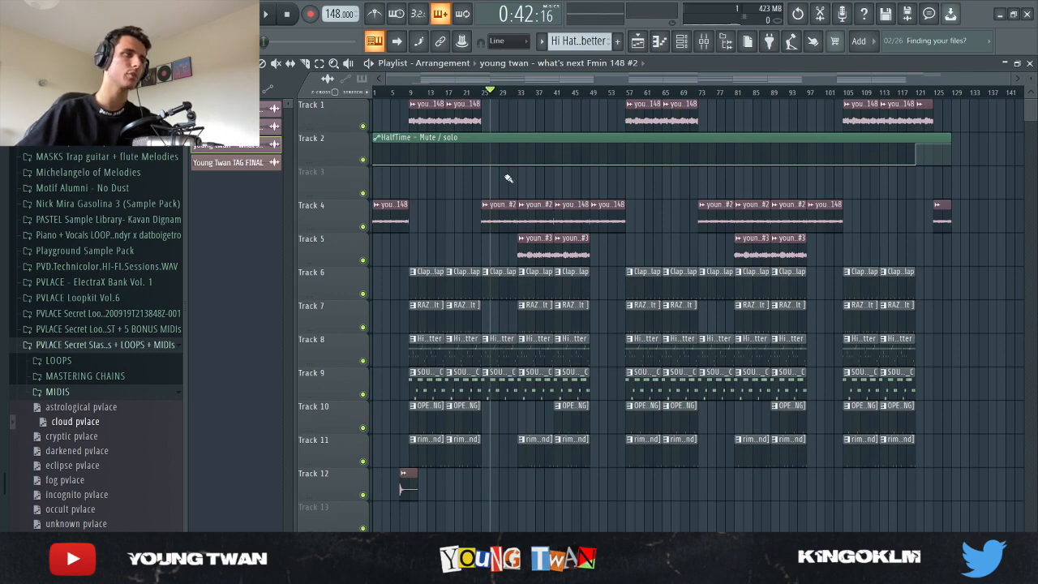
pyautogui.scroll(3, 508, 179)
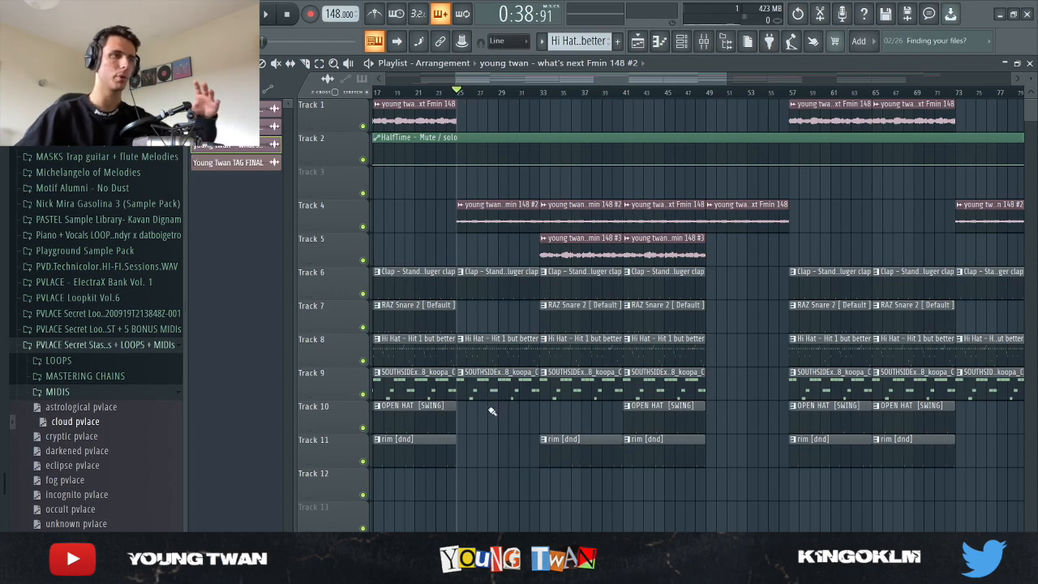
pyautogui.click(707, 96)
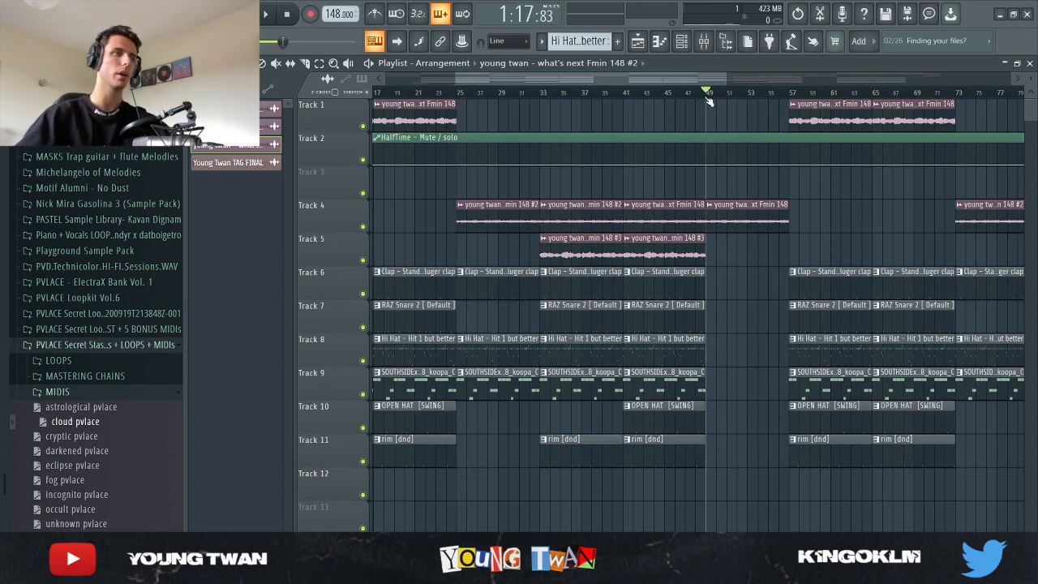
pyautogui.press('space')
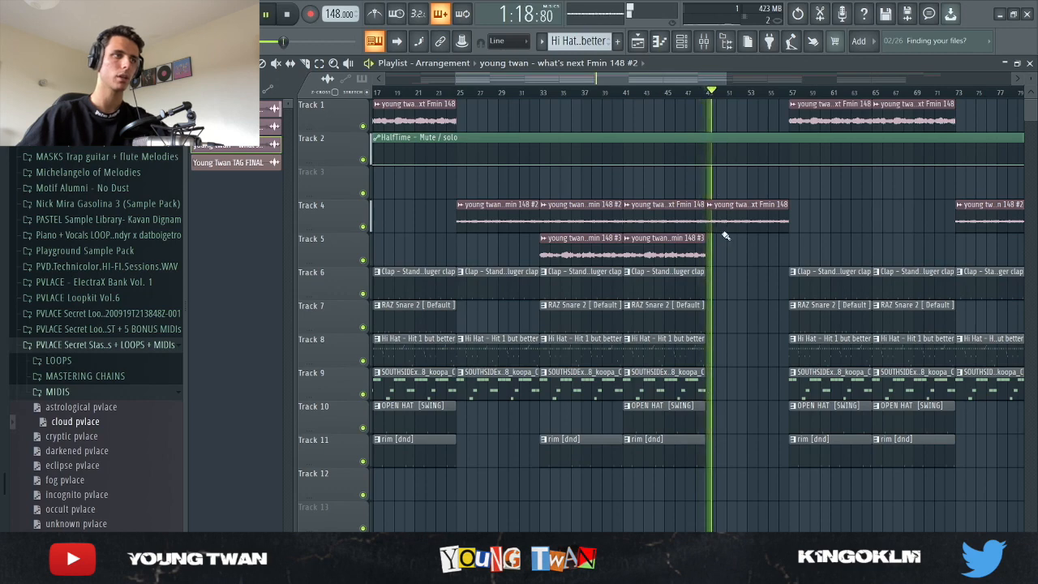
# - Play the section from bar 57, where the drums and the Track 1 melody return, and view the whole arrangement
pyautogui.click(799, 96)
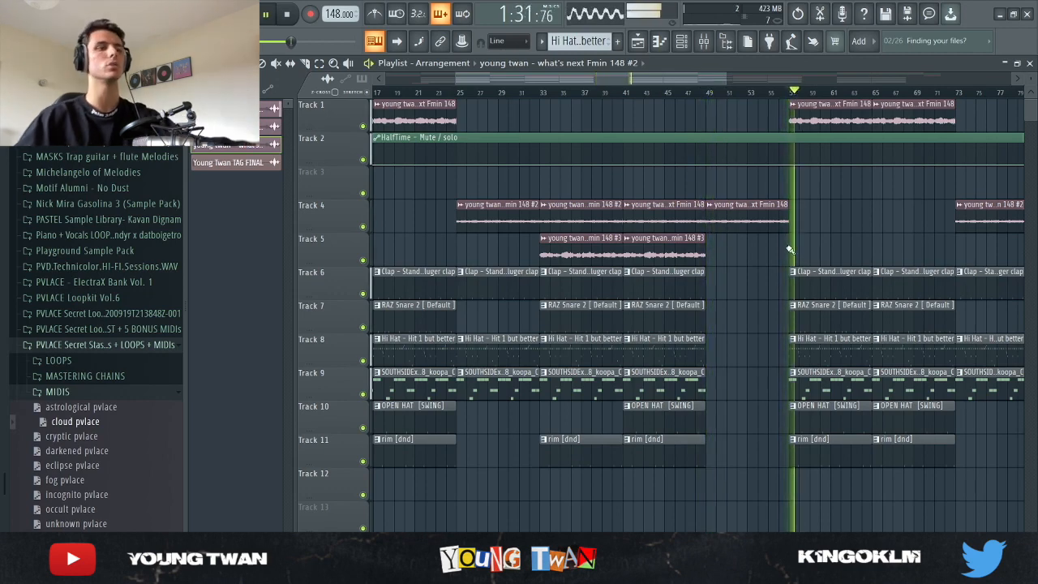
pyautogui.scroll(-2, 805, 284)
pyautogui.scroll(2, 805, 284)
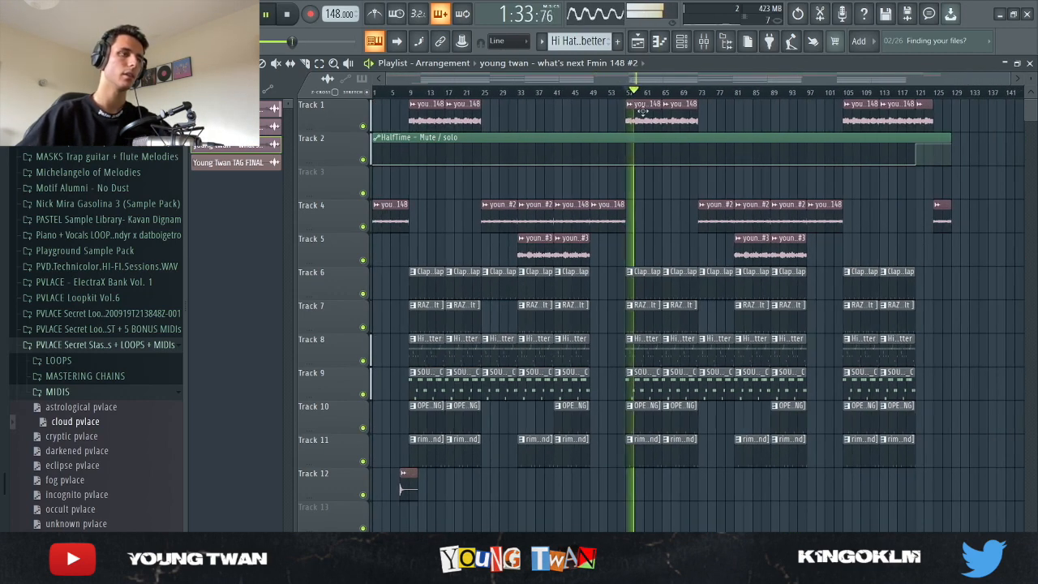